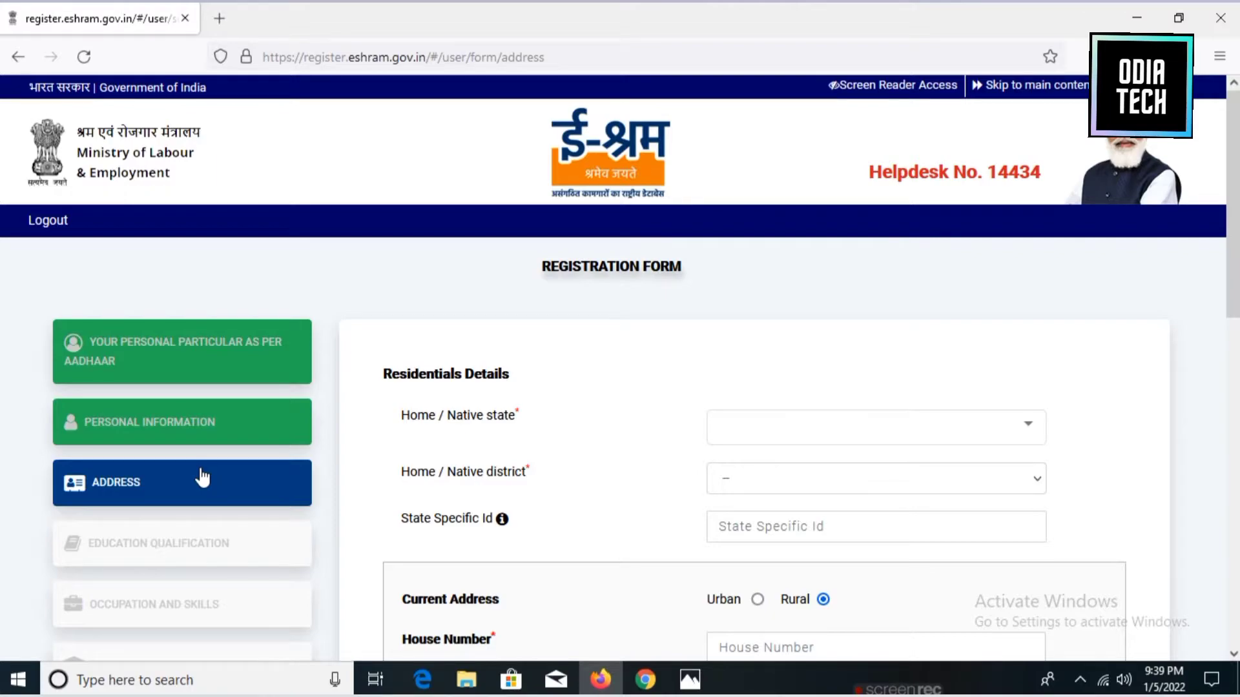
Set the Home / Native state to ODISHA.
{"action": "scroll", "coordinate": [712, 350], "scroll_direction": "down", "scroll_amount": 1}
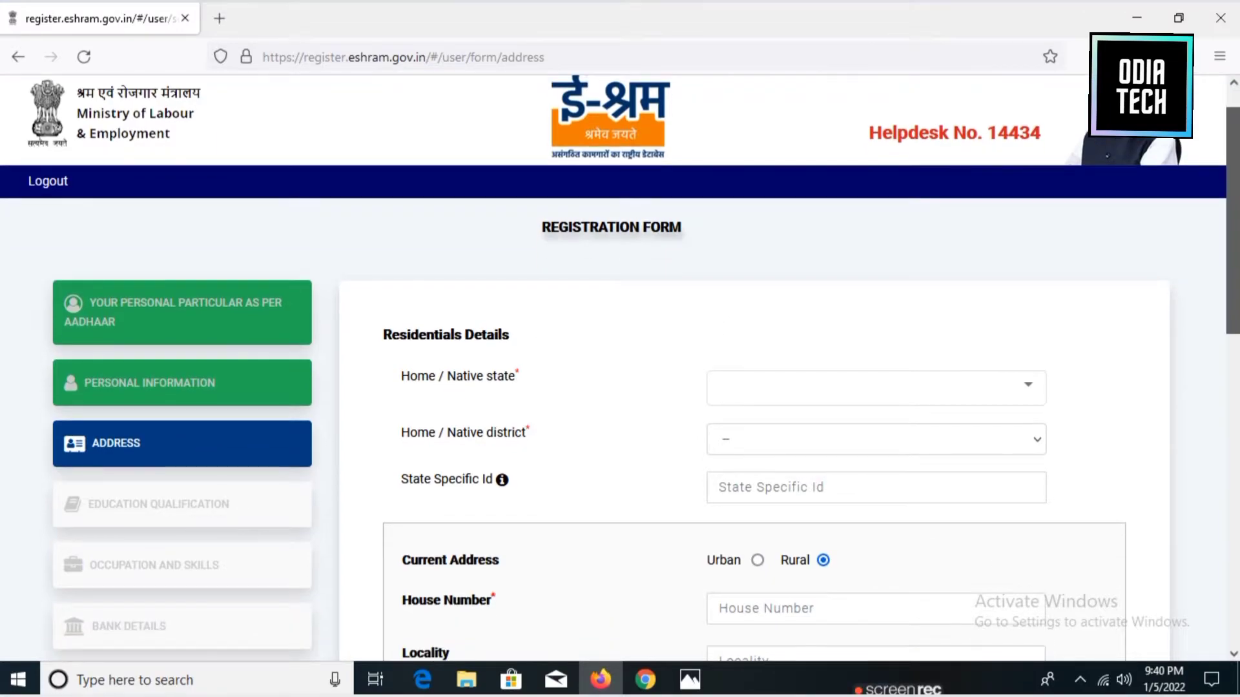
{"action": "scroll", "coordinate": [620, 368], "scroll_direction": "down", "scroll_amount": 3}
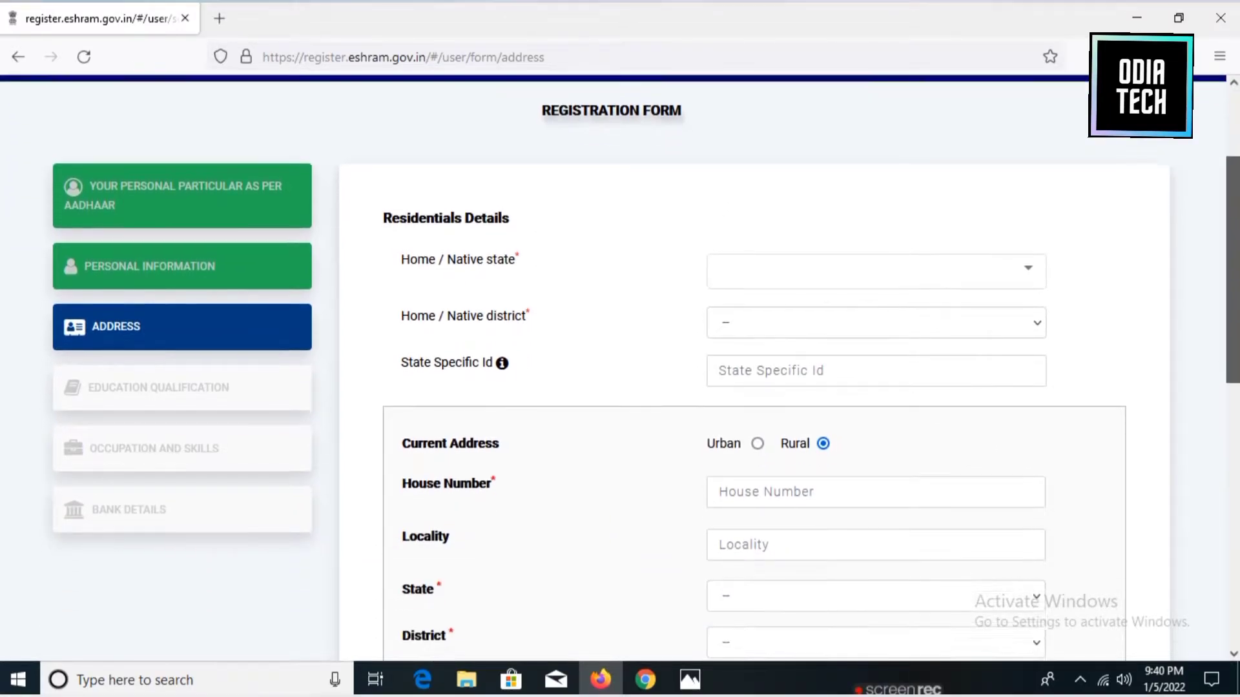
{"action": "left_click", "coordinate": [831, 265]}
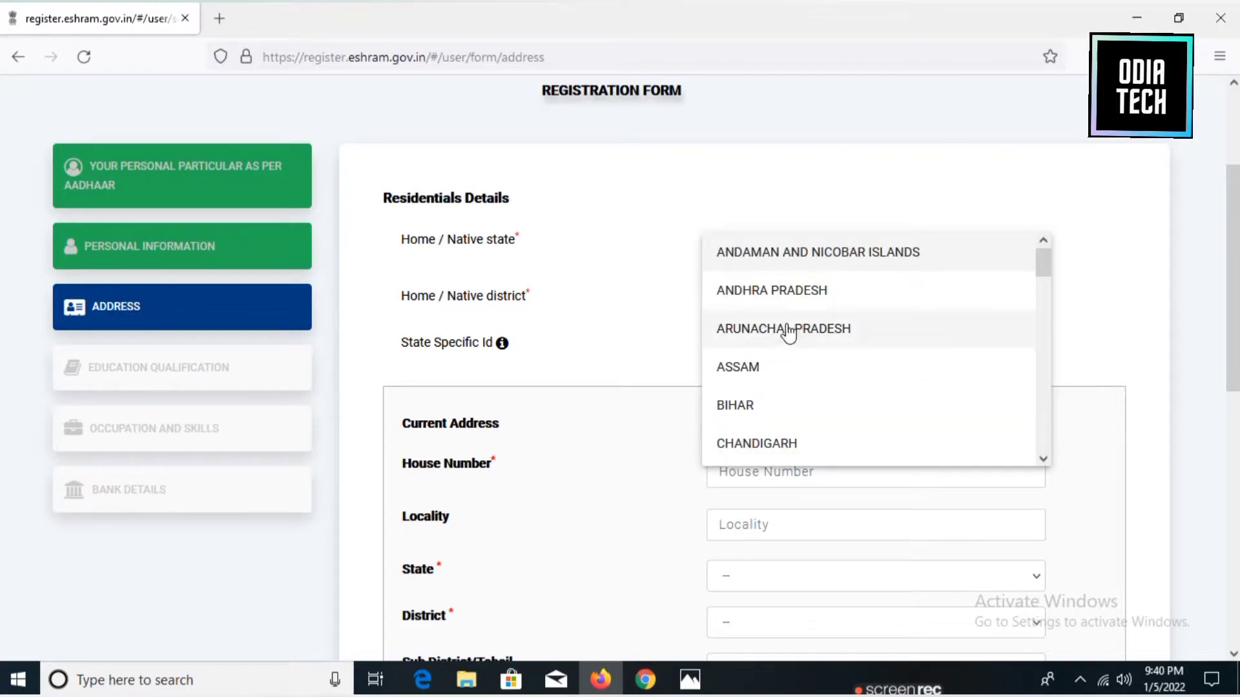
{"action": "left_click_drag", "start_coordinate": [1043, 265], "coordinate": [1043, 391]}
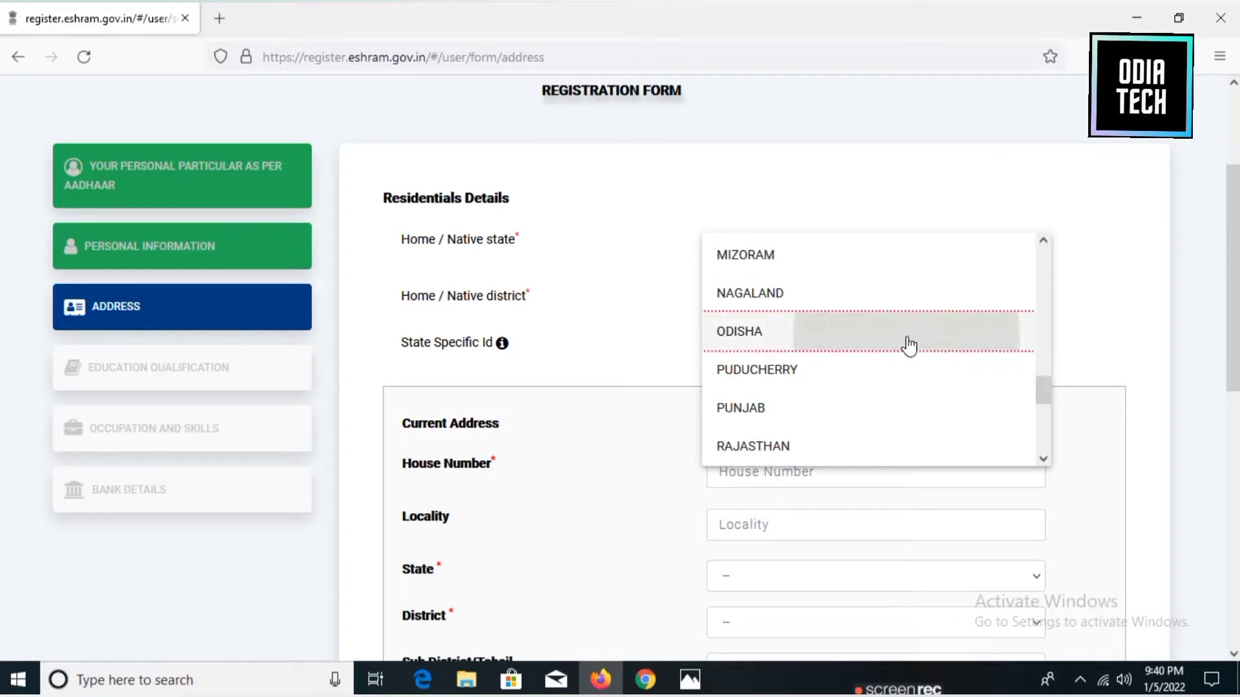
{"action": "left_click", "coordinate": [908, 335]}
Choose RAYAGADA as the Home / Native district, leaving State Specific Id empty.
{"action": "left_click", "coordinate": [844, 303]}
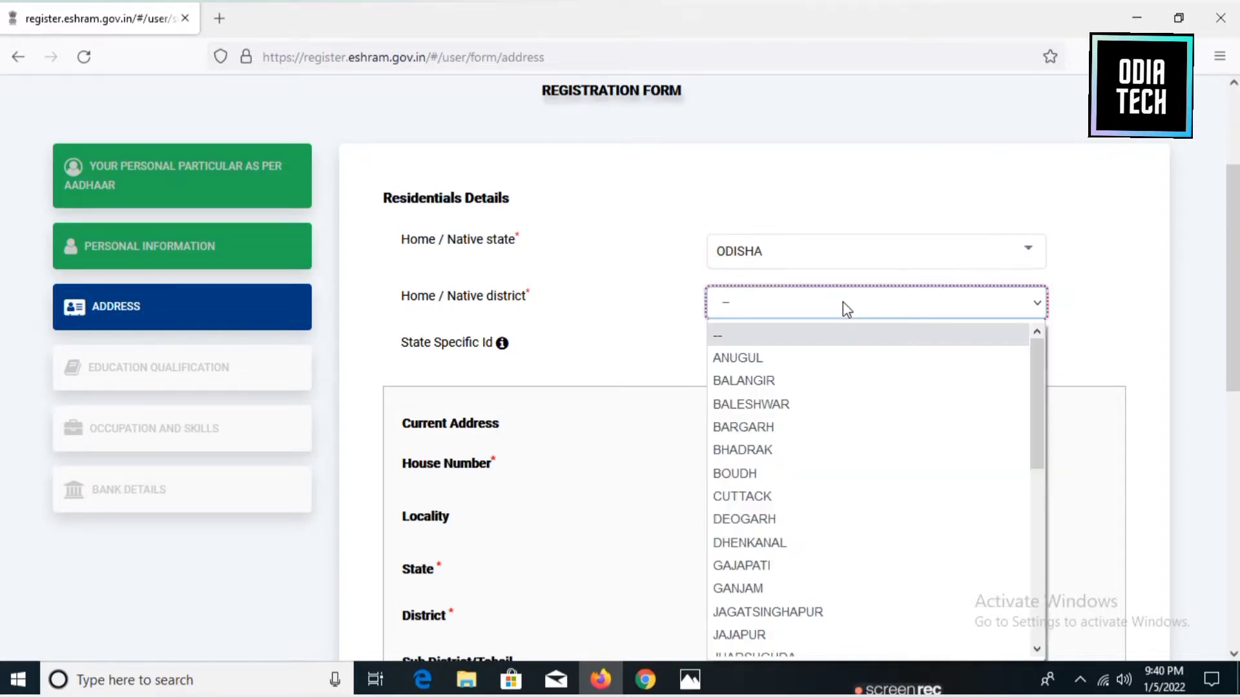
{"action": "left_click", "coordinate": [1047, 399]}
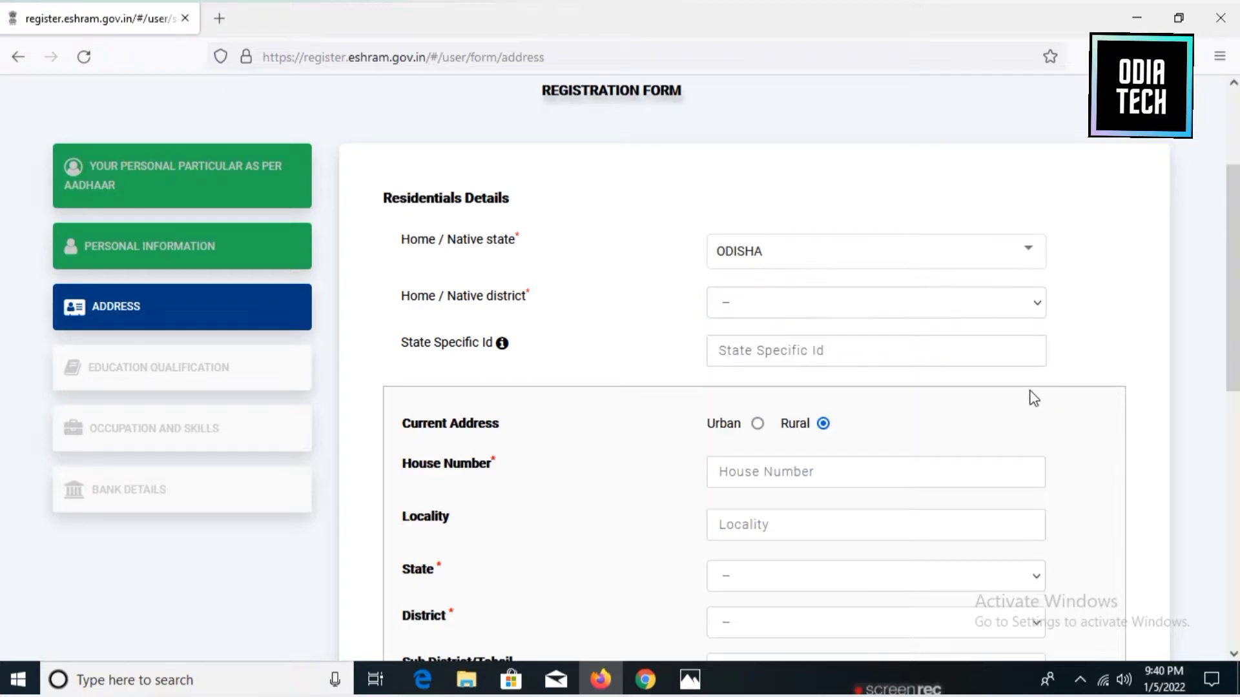
{"action": "left_click", "coordinate": [974, 310]}
{"action": "left_click_drag", "start_coordinate": [1037, 387], "coordinate": [1022, 548]}
{"action": "left_click", "coordinate": [762, 607]}
{"action": "left_click", "coordinate": [839, 354]}
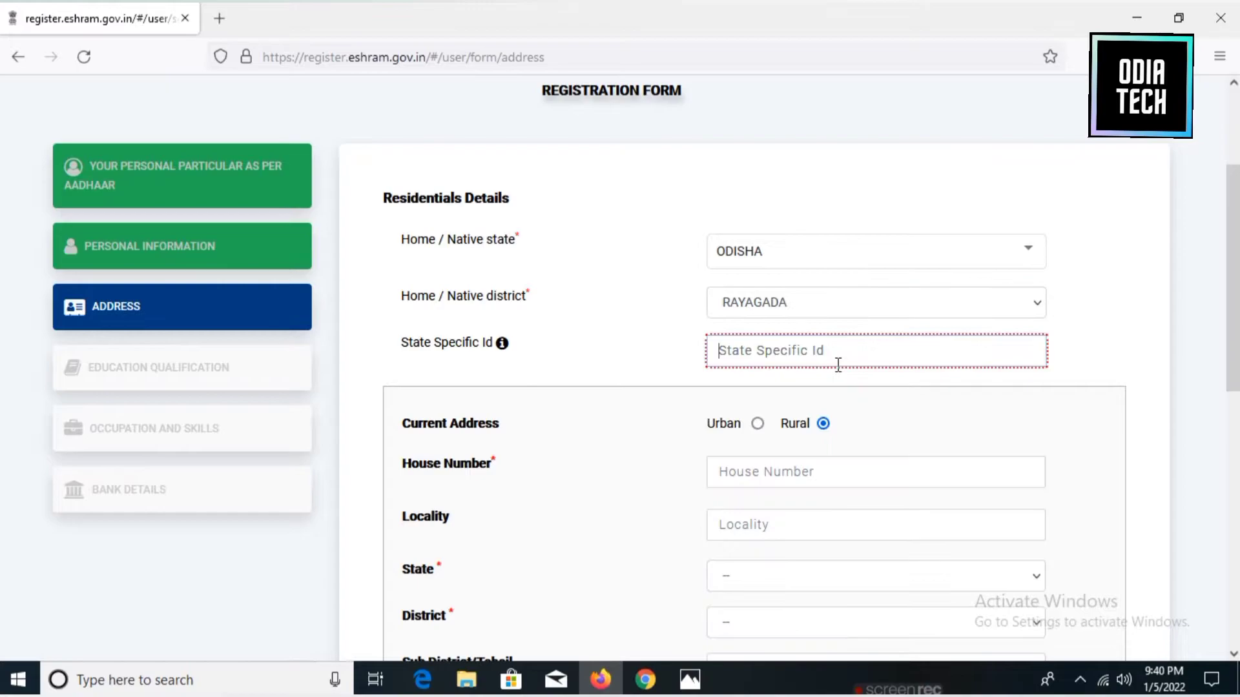
{"action": "left_click", "coordinate": [1094, 366]}
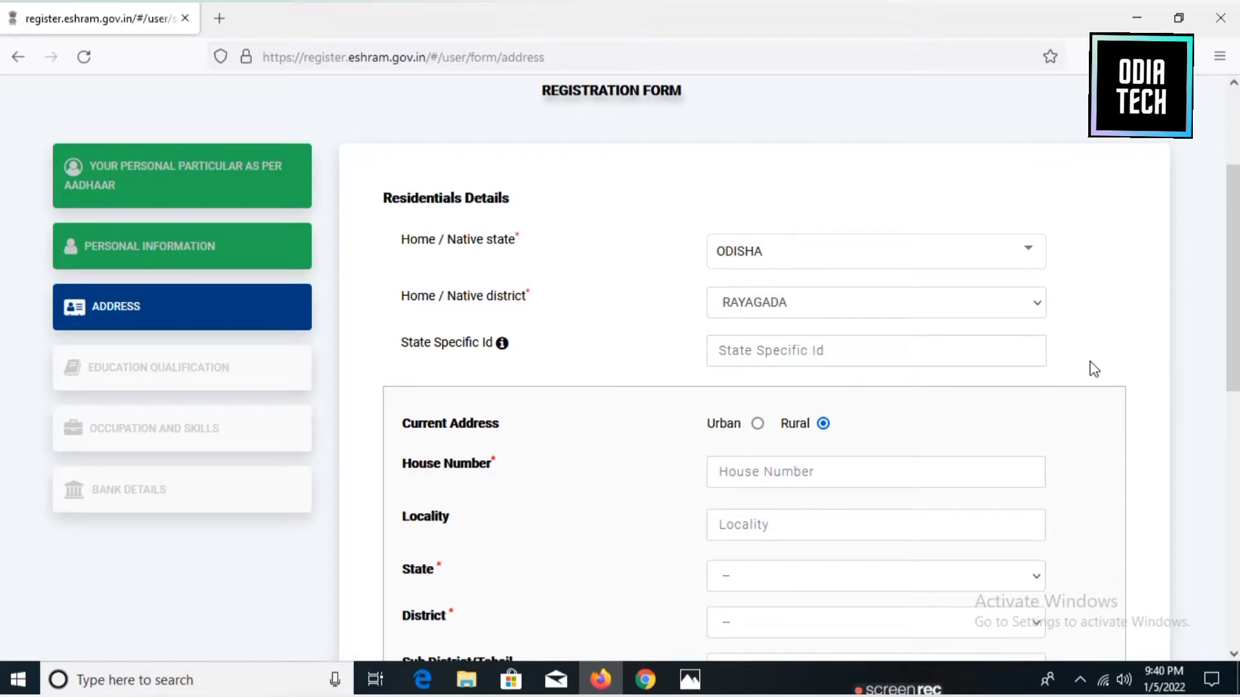
{"action": "scroll", "coordinate": [1094, 366], "scroll_direction": "down", "scroll_amount": 3}
{"action": "scroll", "coordinate": [1094, 366], "scroll_direction": "down", "scroll_amount": 2}
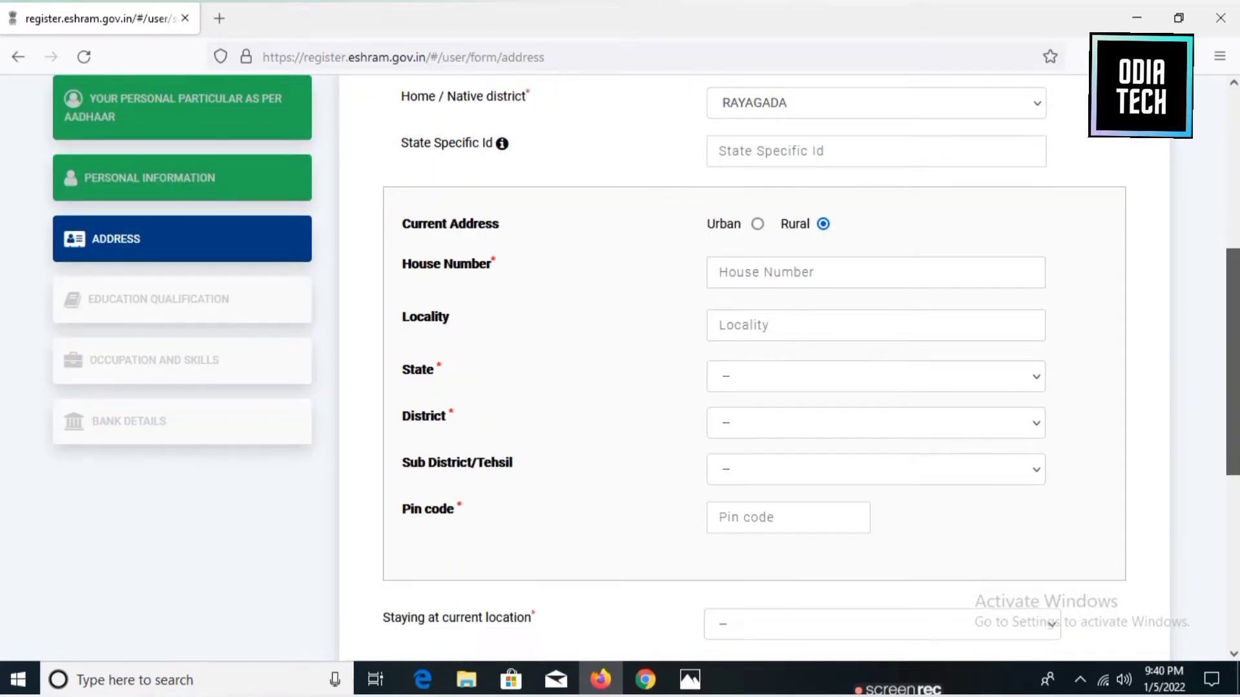
Enter the worker's house number and locality in the current address.
{"action": "left_click", "coordinate": [742, 255]}
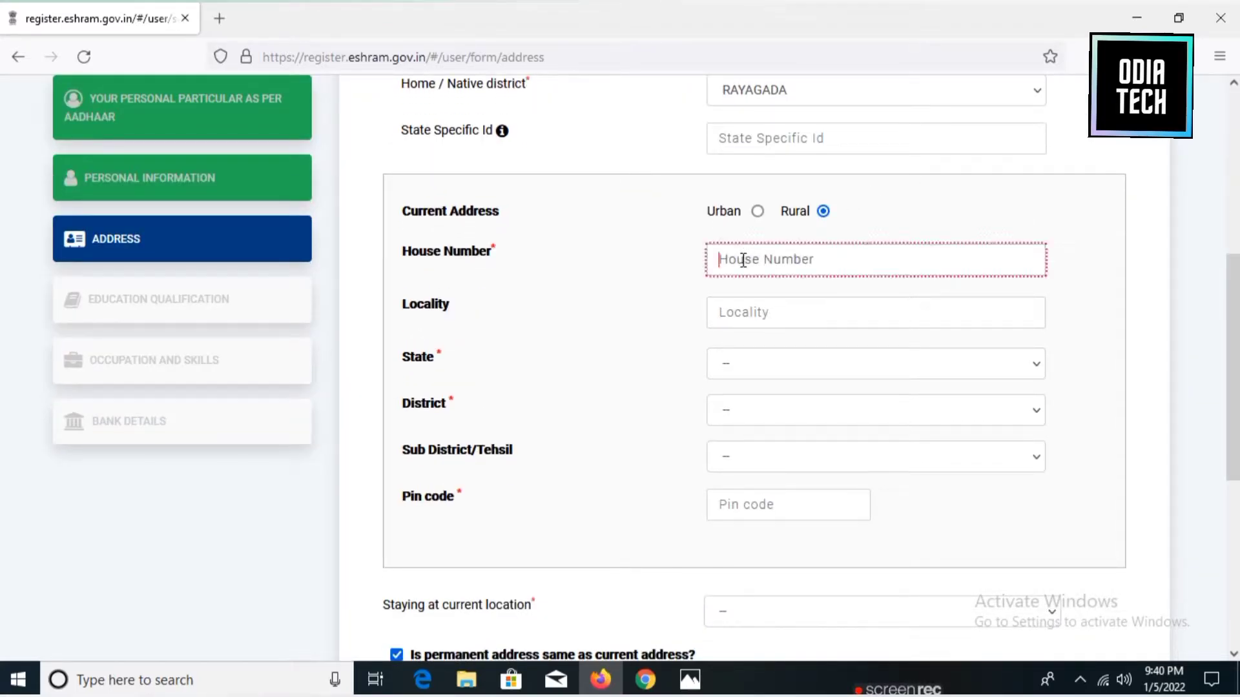
{"action": "left_click", "coordinate": [752, 317]}
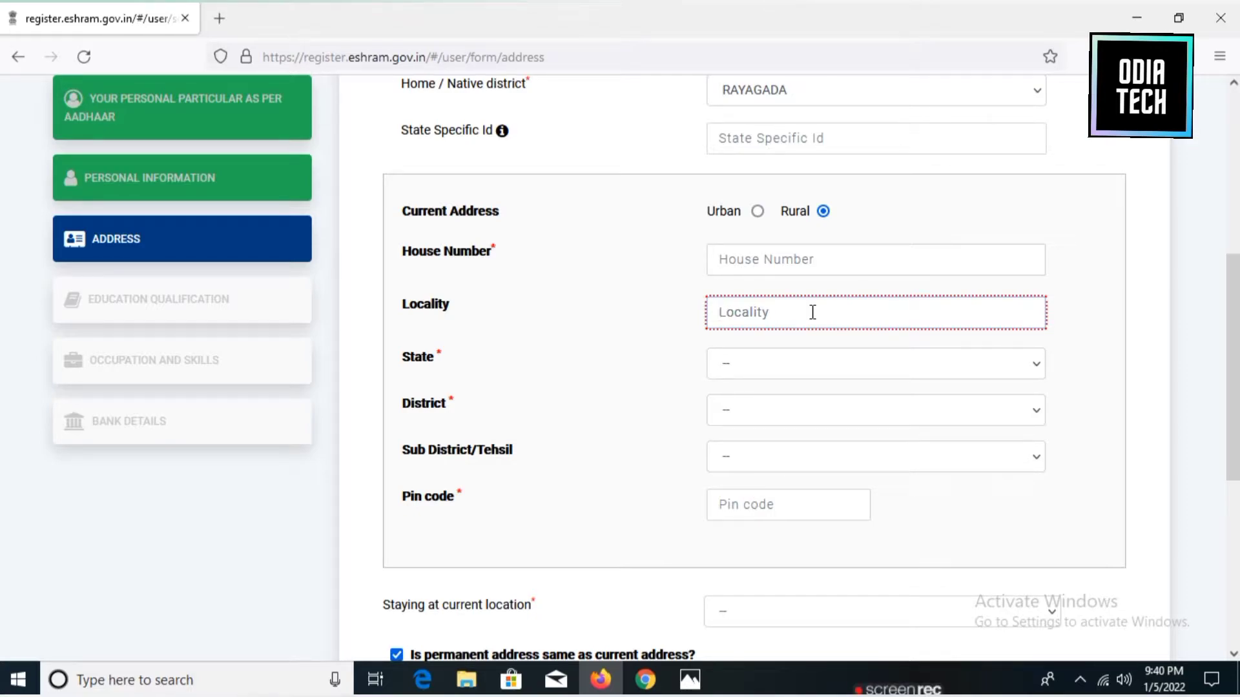
{"action": "left_click", "coordinate": [768, 258]}
{"action": "key", "text": "Tab"}
Set the current address to ODISHA, RAYAGADA, sub-district Padmapur, and enter the pin code.
{"action": "left_click", "coordinate": [795, 364]}
{"action": "left_click", "coordinate": [747, 576]}
{"action": "left_click", "coordinate": [756, 414]}
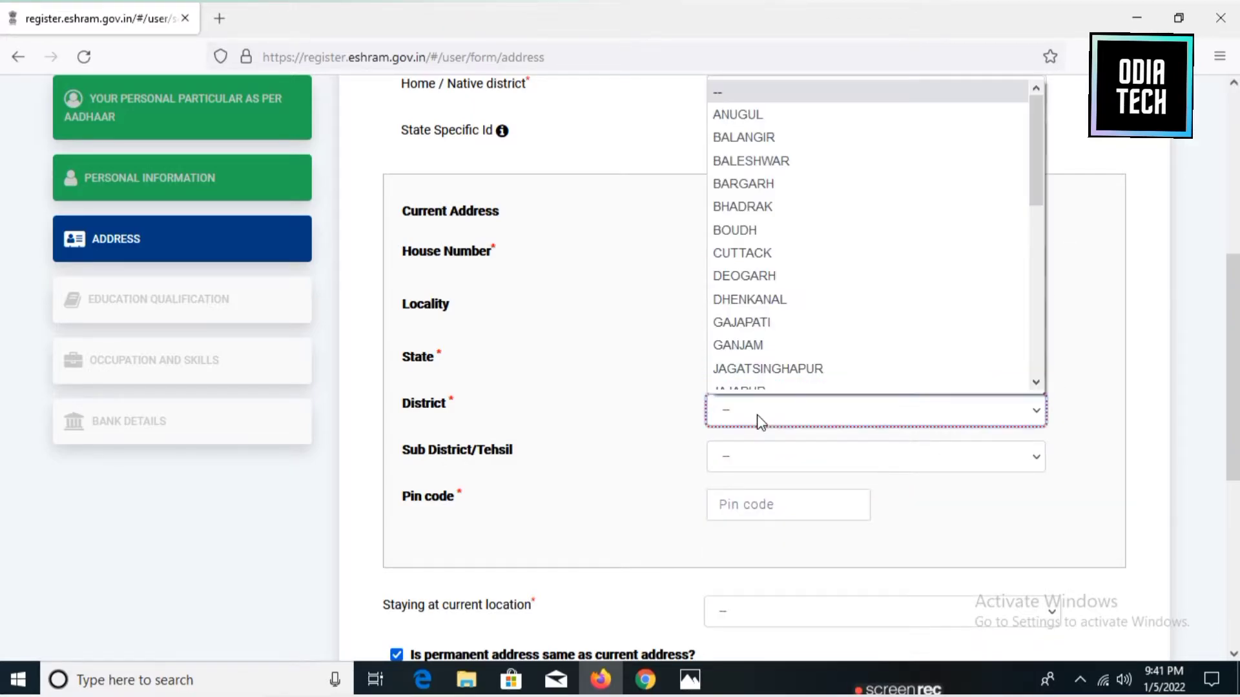
{"action": "left_click", "coordinate": [741, 457]}
{"action": "left_click", "coordinate": [727, 349]}
{"action": "left_click", "coordinate": [788, 504]}
{"action": "type", "text": "765025"}
Set Staying at current location to 3-4 years and save the address.
{"action": "scroll", "coordinate": [578, 147], "scroll_direction": "down", "scroll_amount": 4}
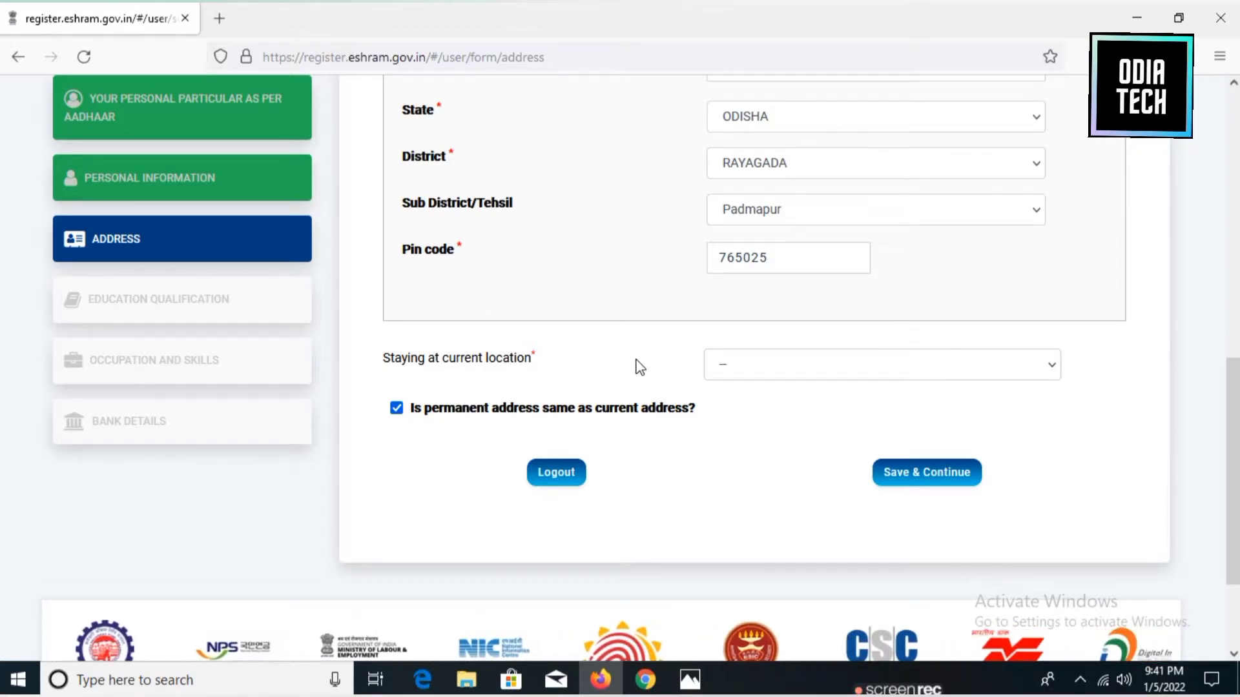
{"action": "left_click", "coordinate": [758, 370]}
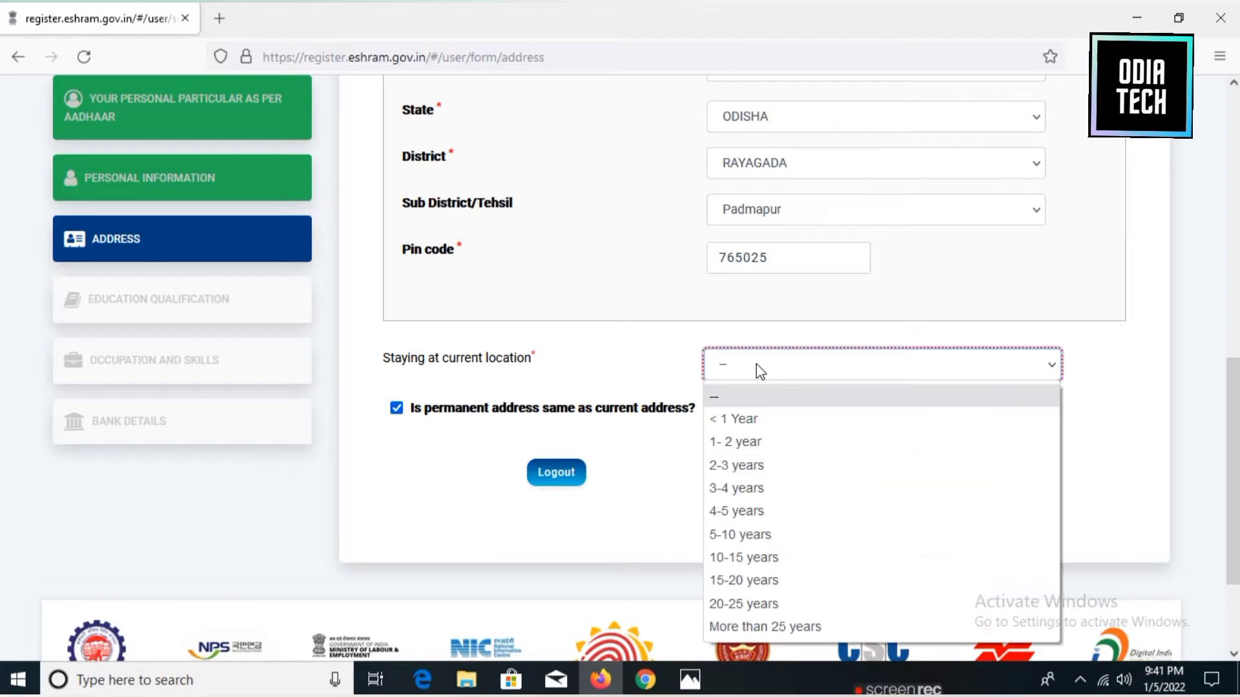
{"action": "left_click", "coordinate": [761, 489]}
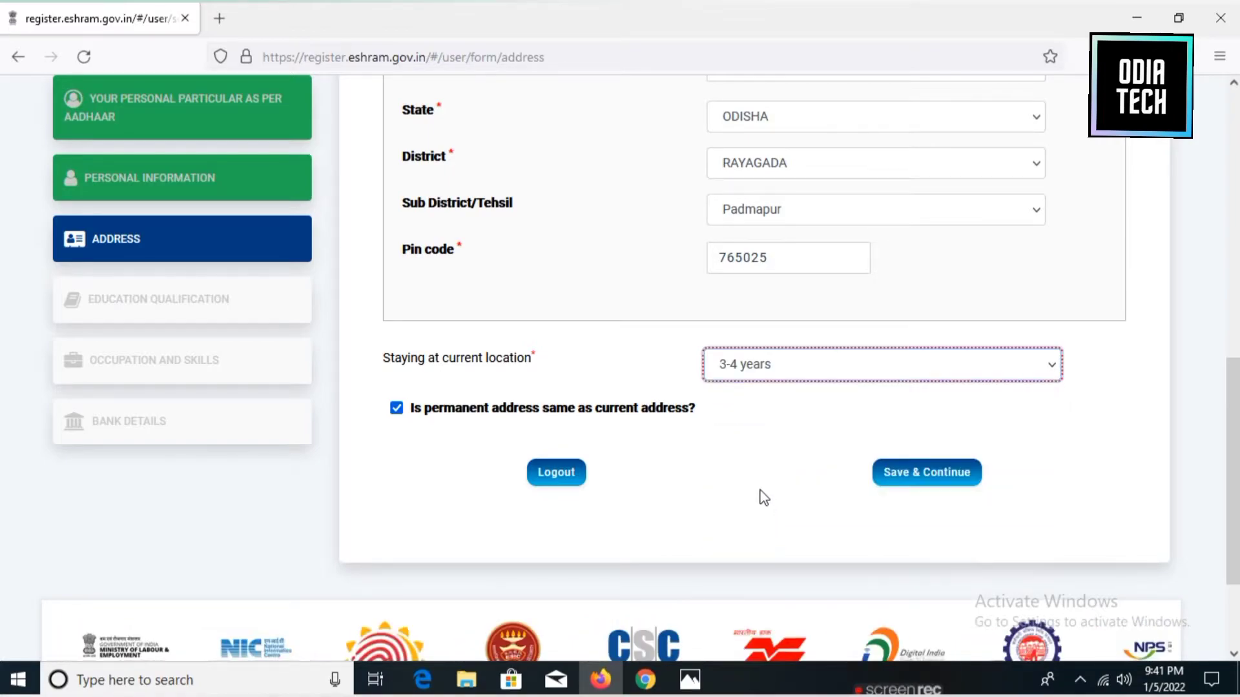
{"action": "left_click", "coordinate": [930, 488]}
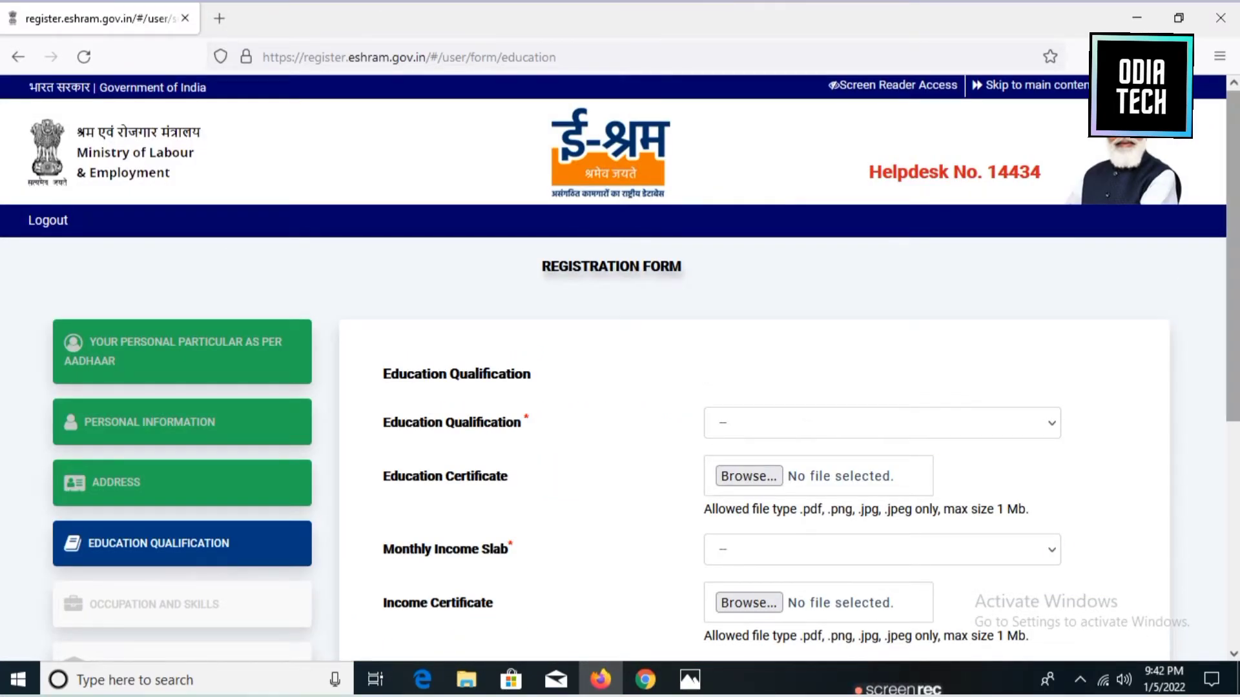
Choose Graduate as education and 10000 & Below as monthly income, then save.
{"action": "scroll", "coordinate": [929, 486], "scroll_direction": "down", "scroll_amount": 2}
{"action": "scroll", "coordinate": [953, 359], "scroll_direction": "down", "scroll_amount": 2}
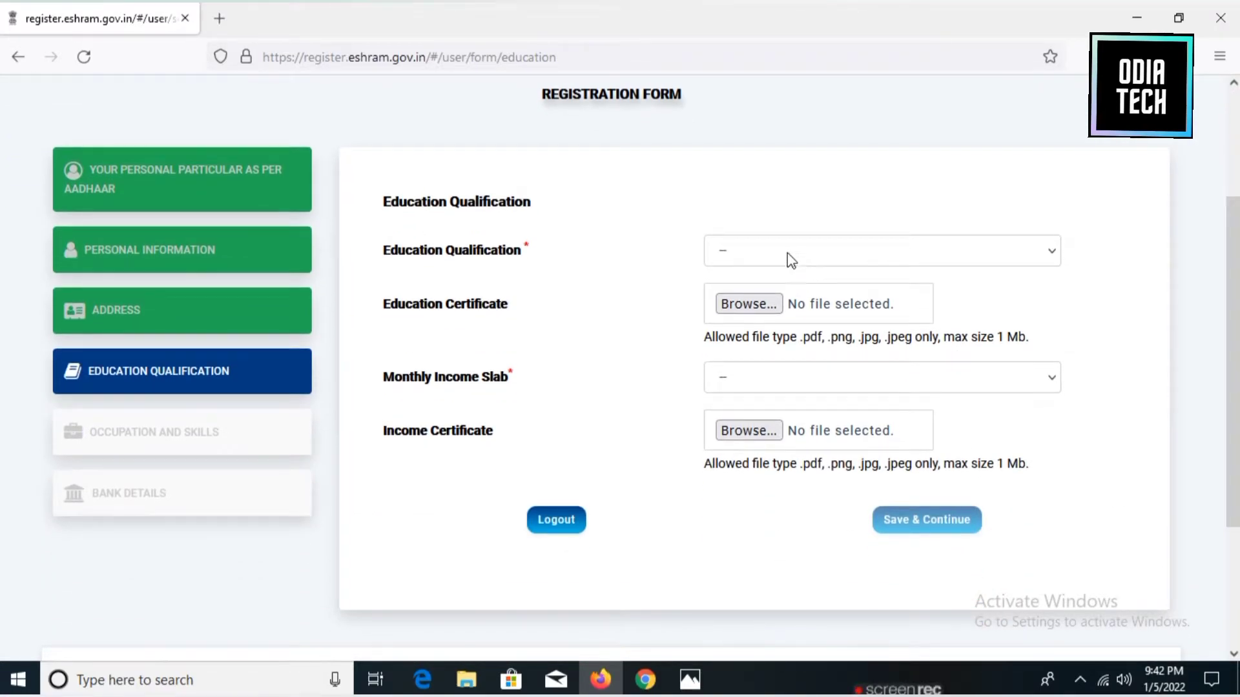
{"action": "left_click", "coordinate": [790, 258]}
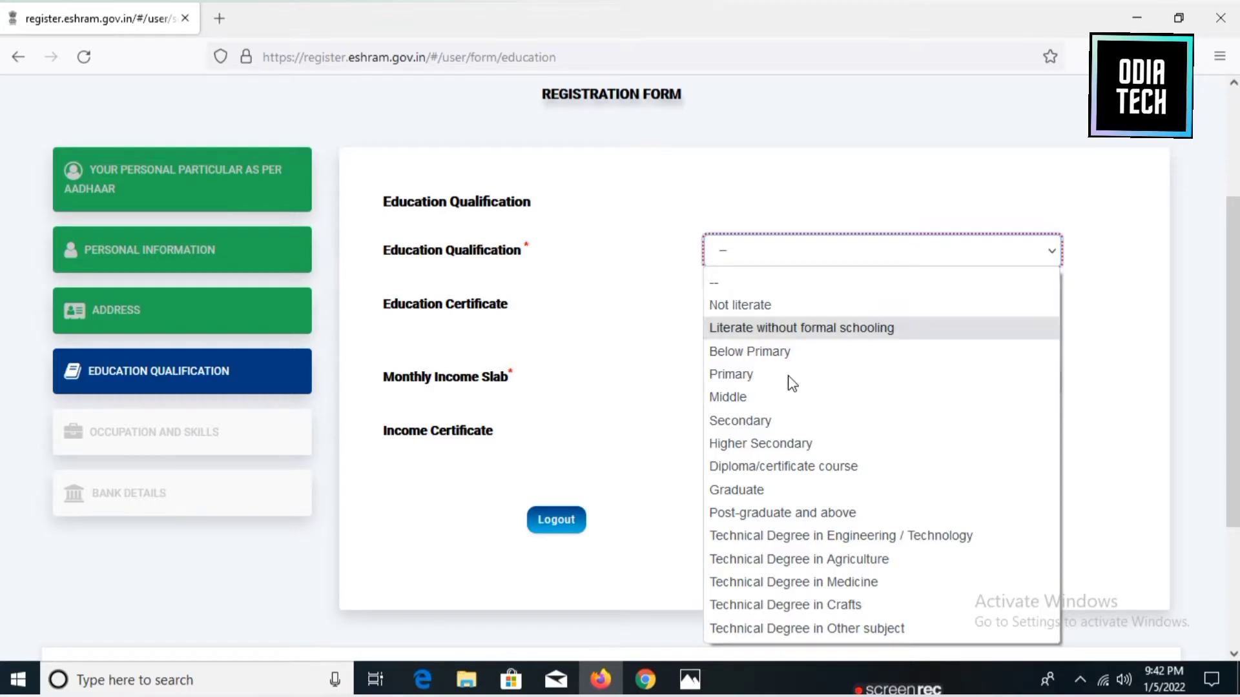
{"action": "left_click", "coordinate": [763, 492]}
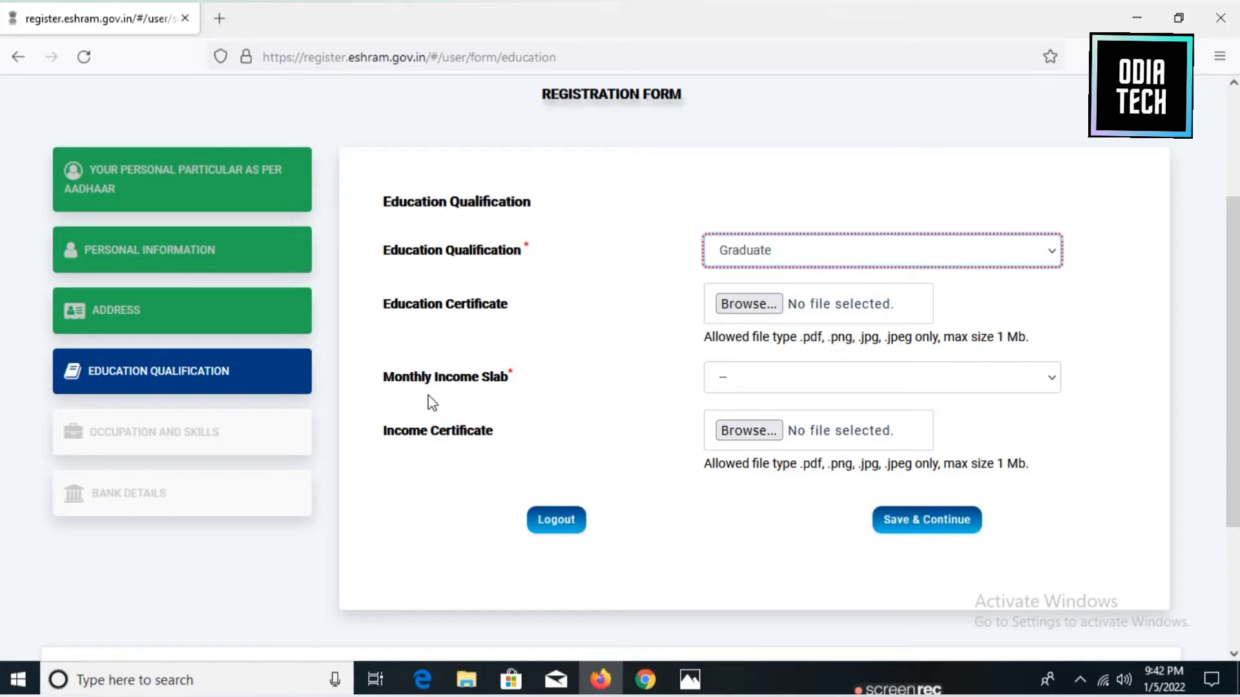
{"action": "left_click", "coordinate": [736, 385]}
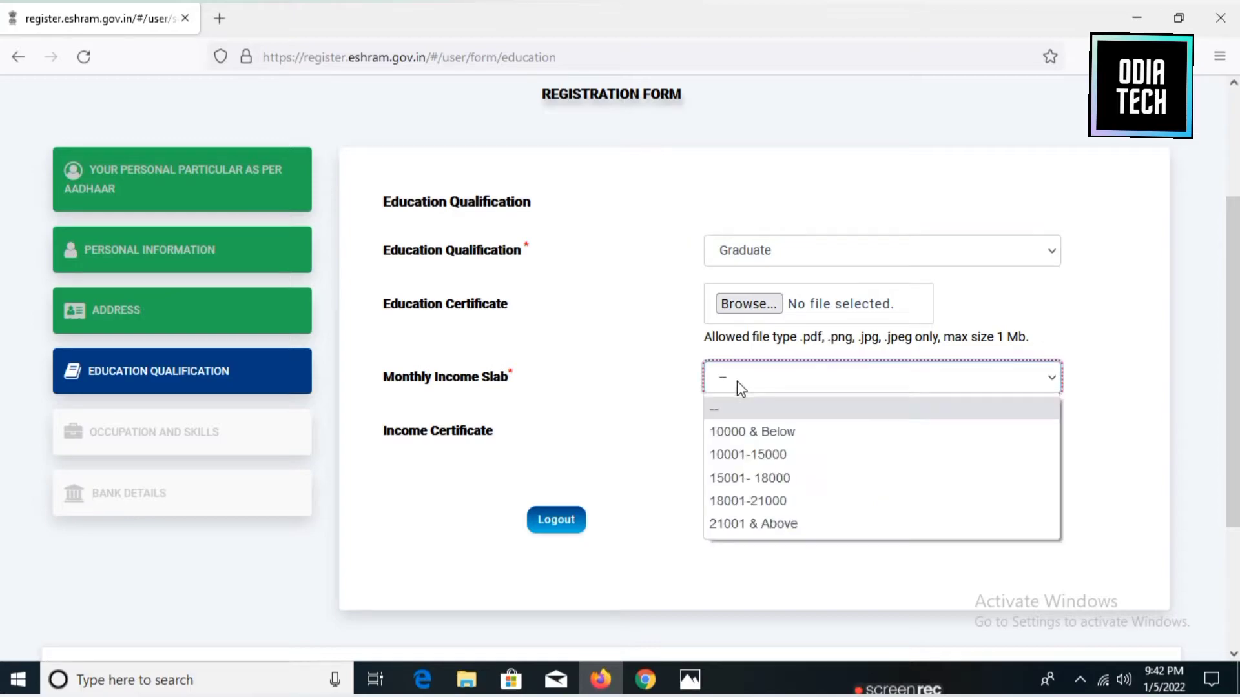
{"action": "left_click", "coordinate": [750, 433]}
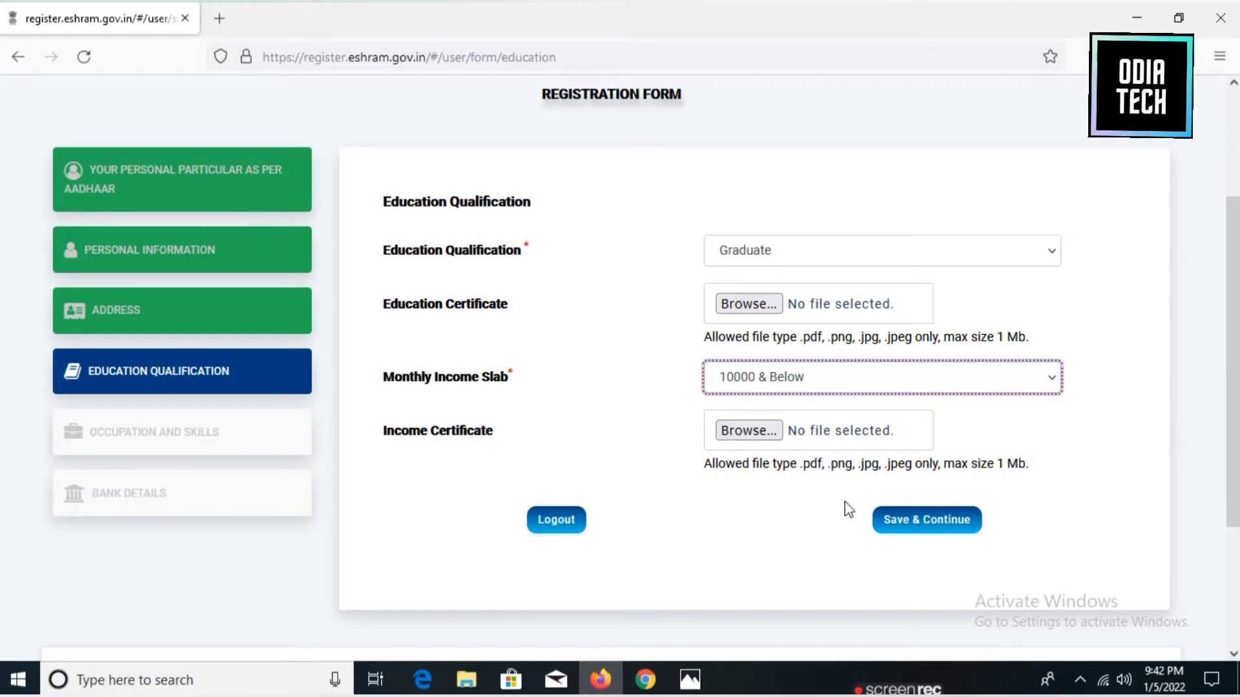
{"action": "left_click", "coordinate": [926, 520]}
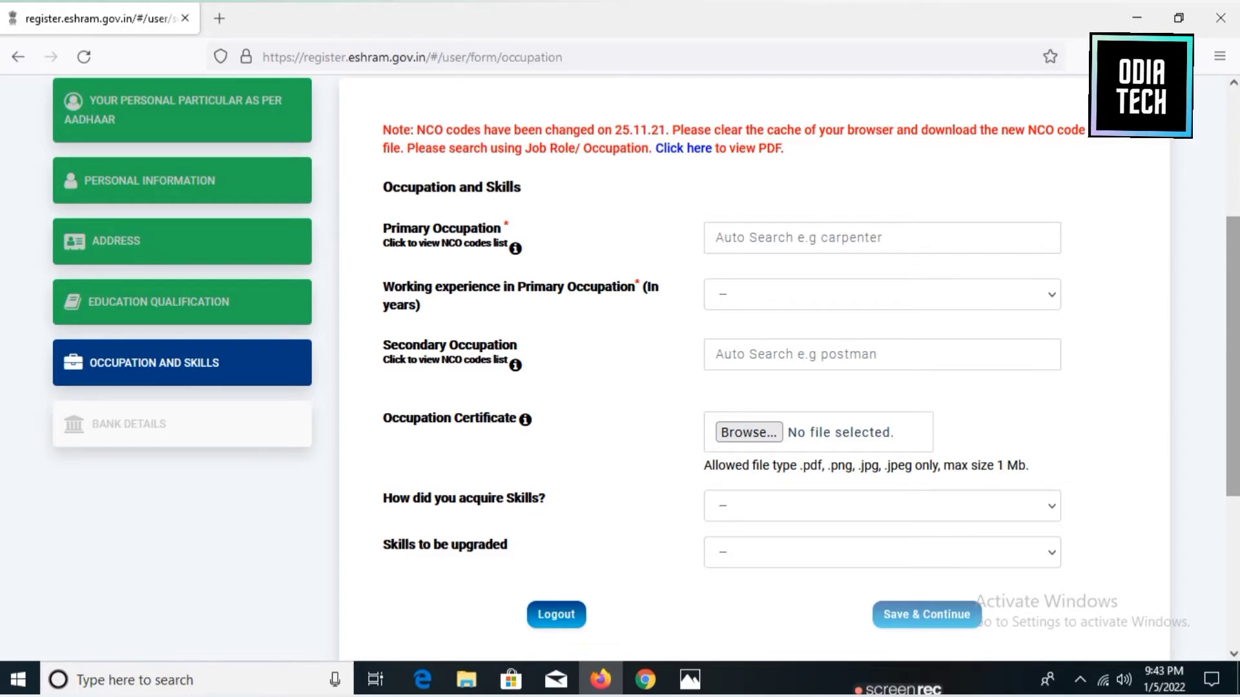
Set primary occupation to Maintenance Technician - Service Workshop with 3 years' experience.
{"action": "left_click", "coordinate": [929, 235]}
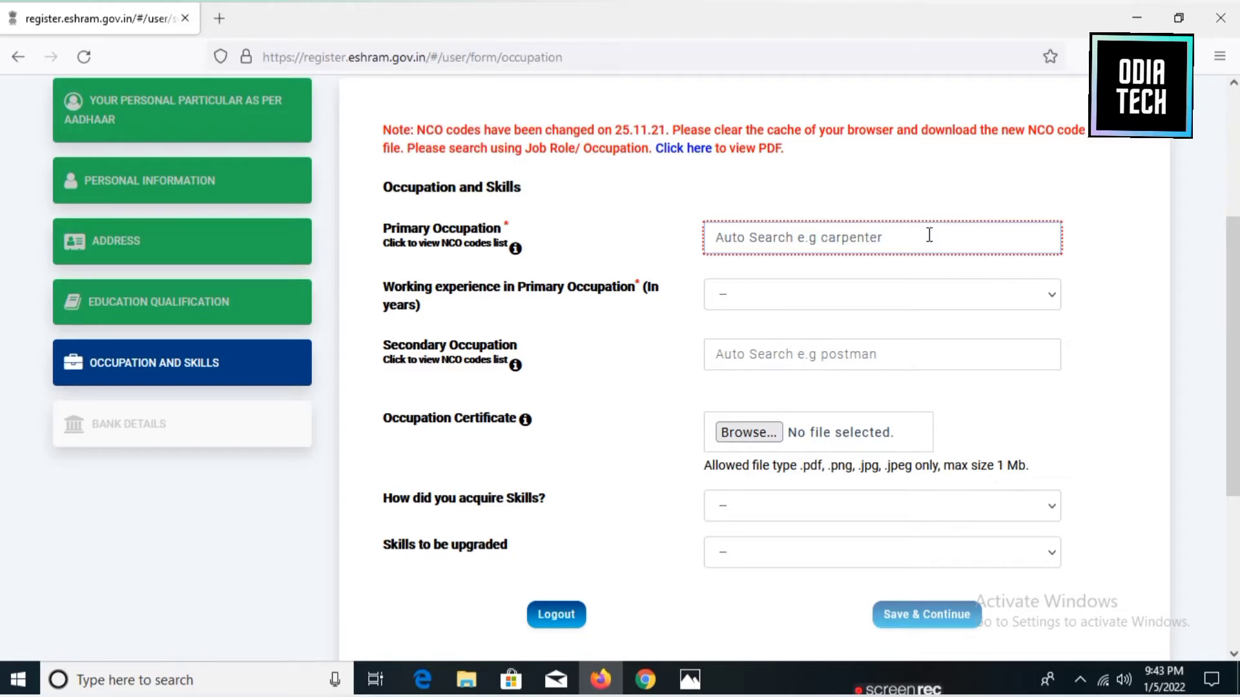
{"action": "type", "text": "shop"}
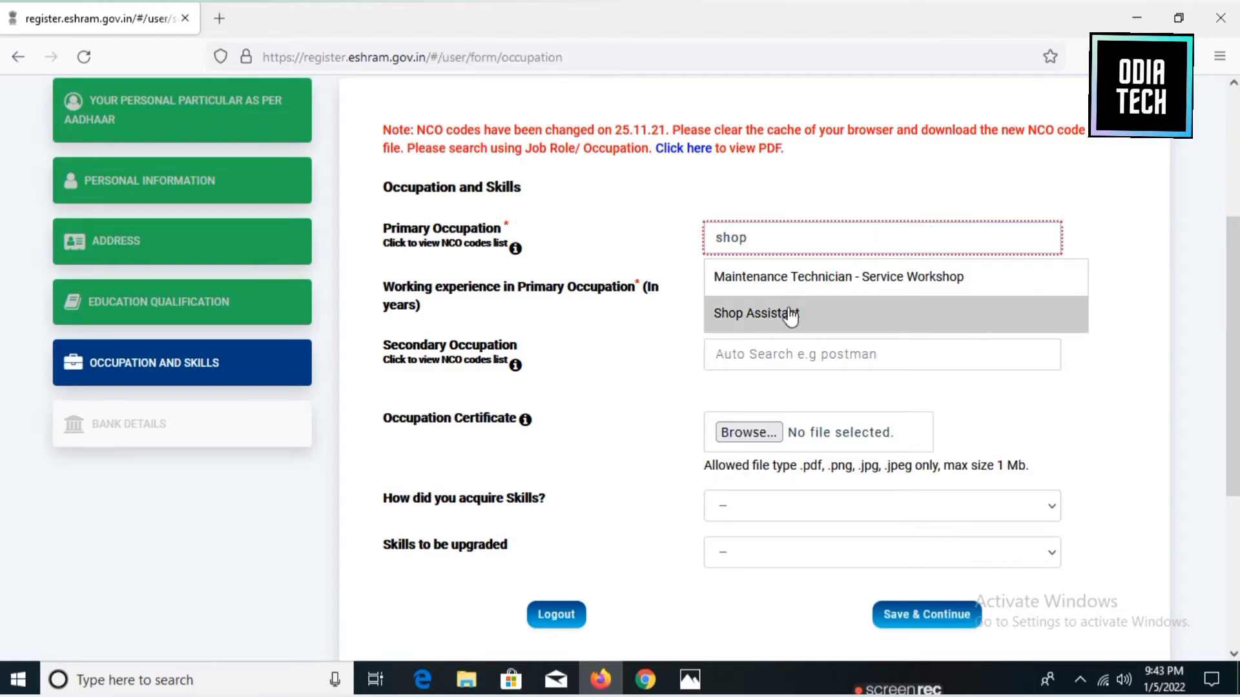
{"action": "left_click", "coordinate": [798, 277]}
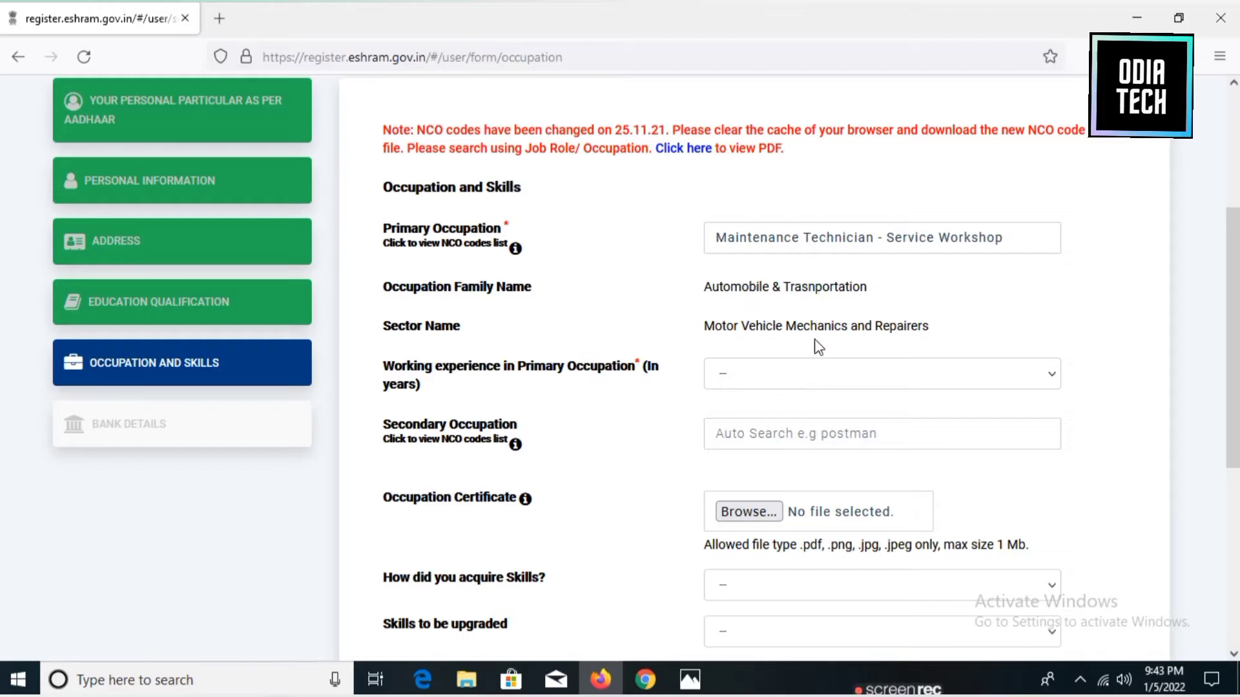
{"action": "left_click", "coordinate": [760, 381]}
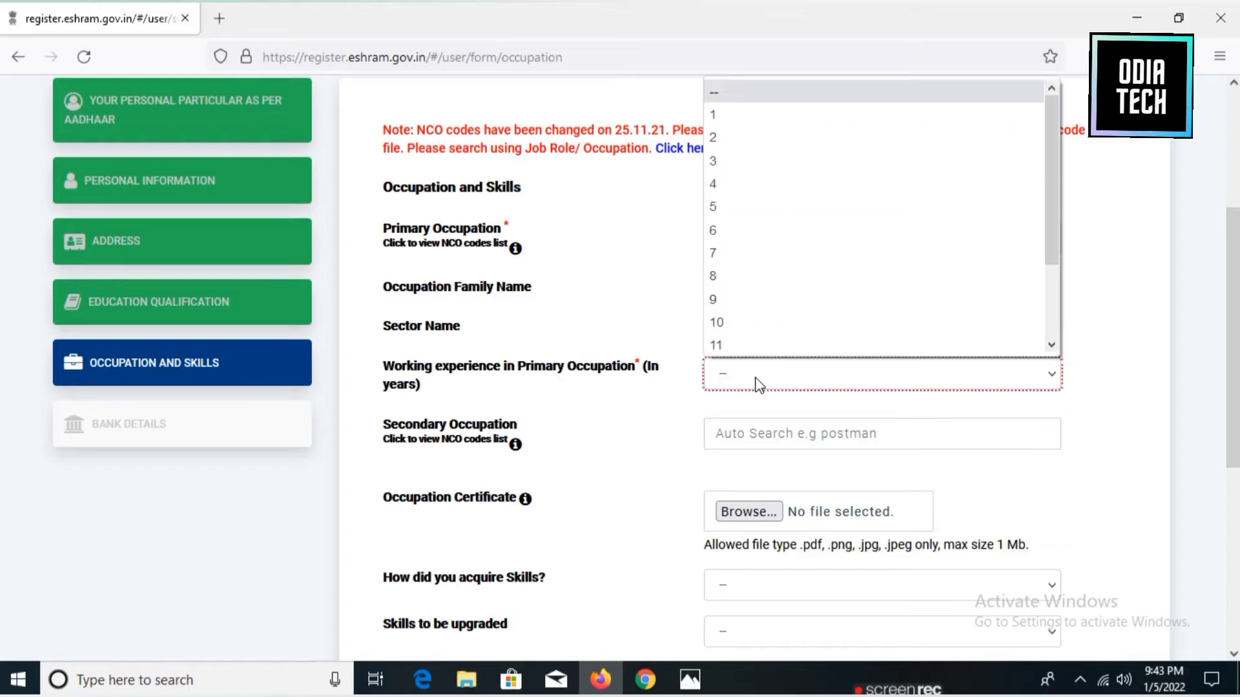
{"action": "left_click", "coordinate": [756, 157]}
Add Computer Operator as the secondary occupation.
{"action": "scroll", "coordinate": [1097, 375], "scroll_direction": "down", "scroll_amount": 2}
{"action": "left_click", "coordinate": [852, 298]}
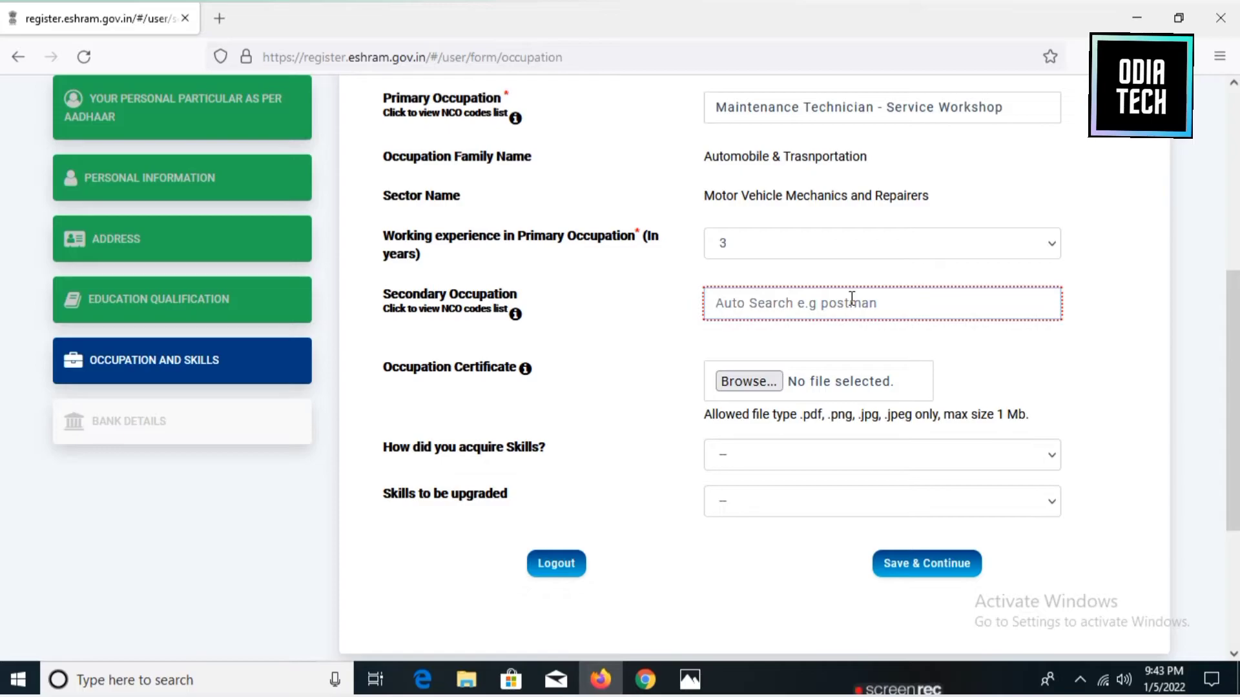
{"action": "type", "text": "compu"}
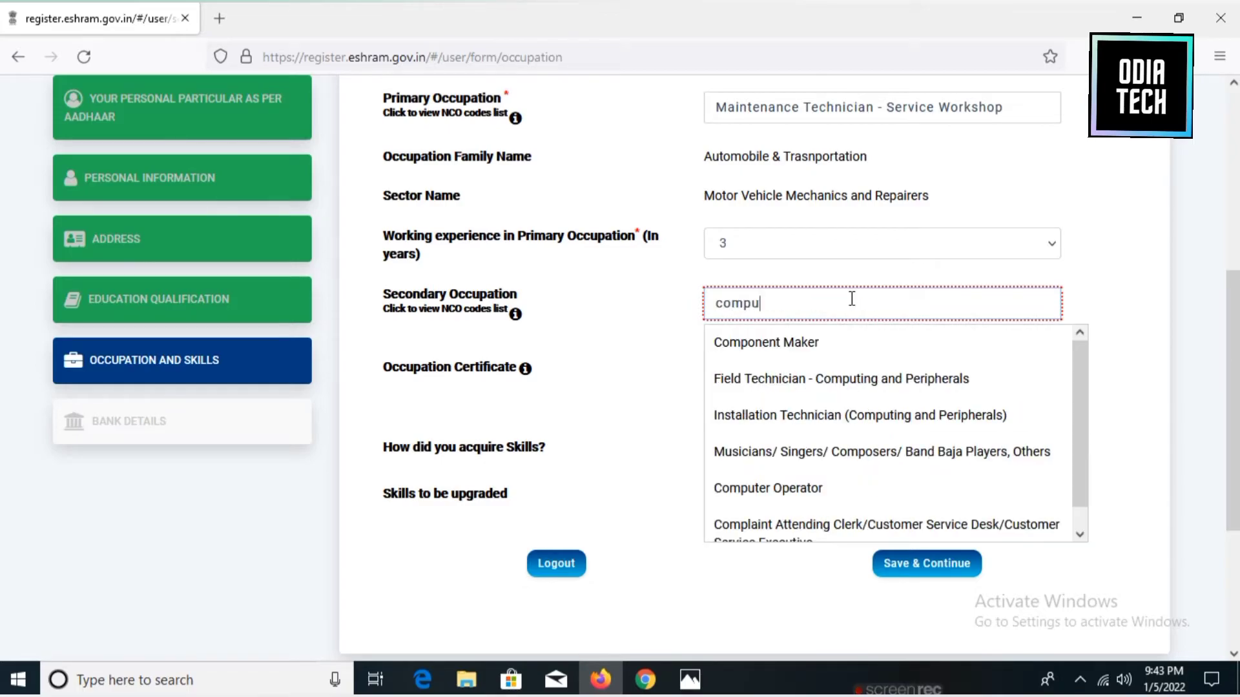
{"action": "type", "text": "ter"}
{"action": "left_click", "coordinate": [801, 339]}
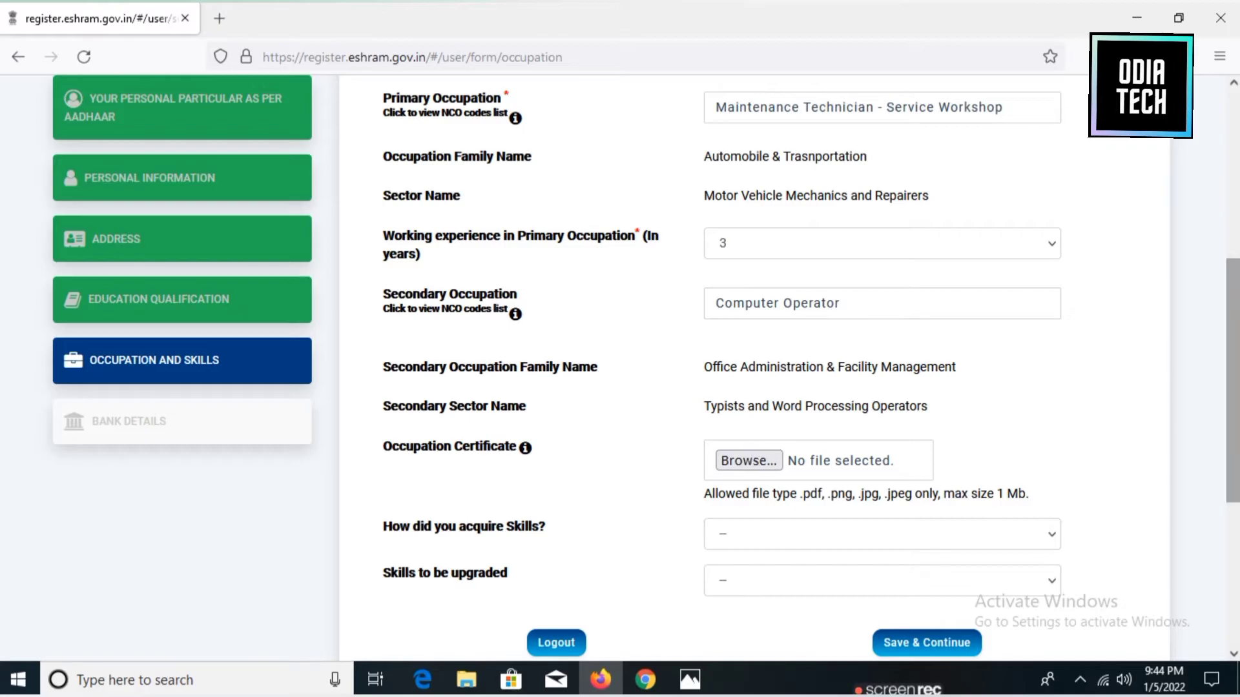
Set sub skill to Self-Learning and skill to upgrade to formal technical training, then save.
{"action": "scroll", "coordinate": [754, 369], "scroll_direction": "down", "scroll_amount": 3}
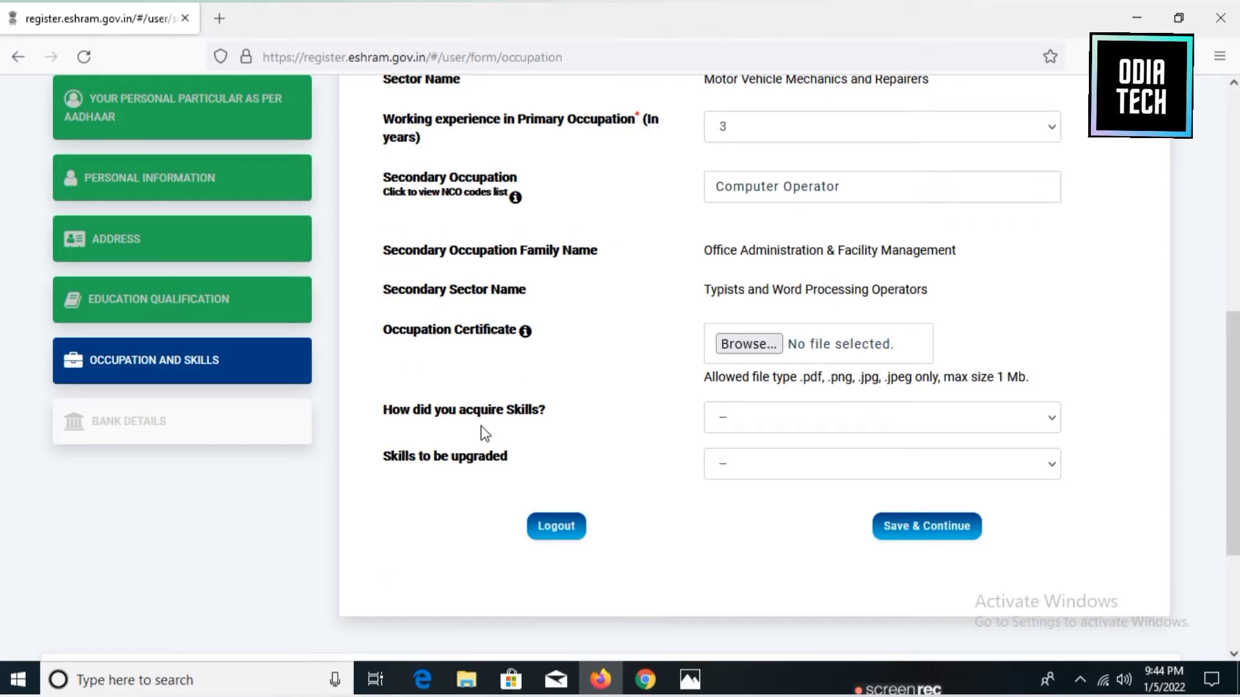
{"action": "left_click", "coordinate": [768, 418]}
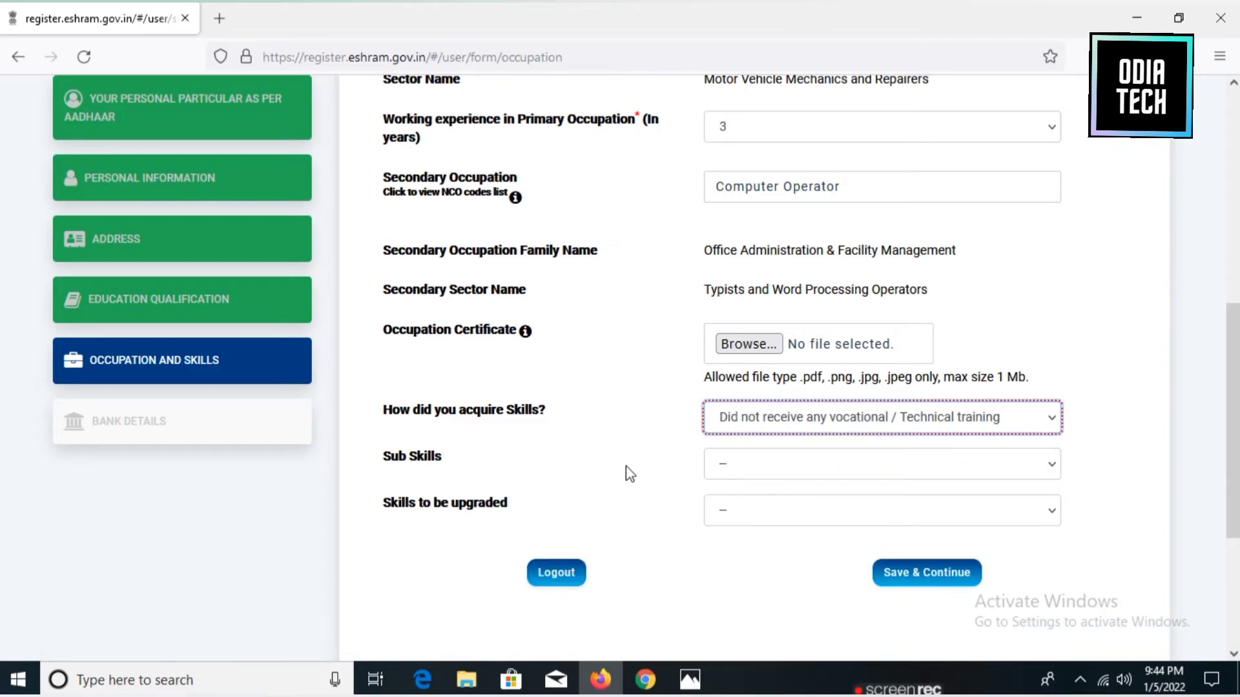
{"action": "left_click", "coordinate": [757, 465]}
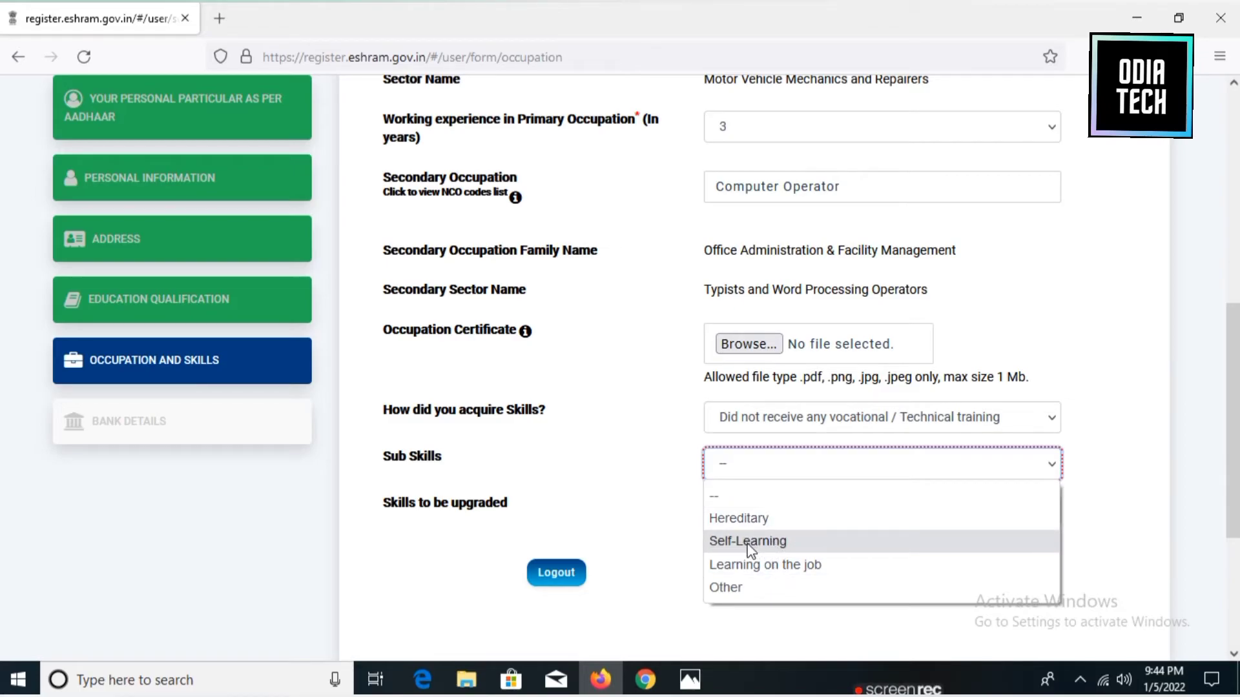
{"action": "left_click", "coordinate": [749, 549]}
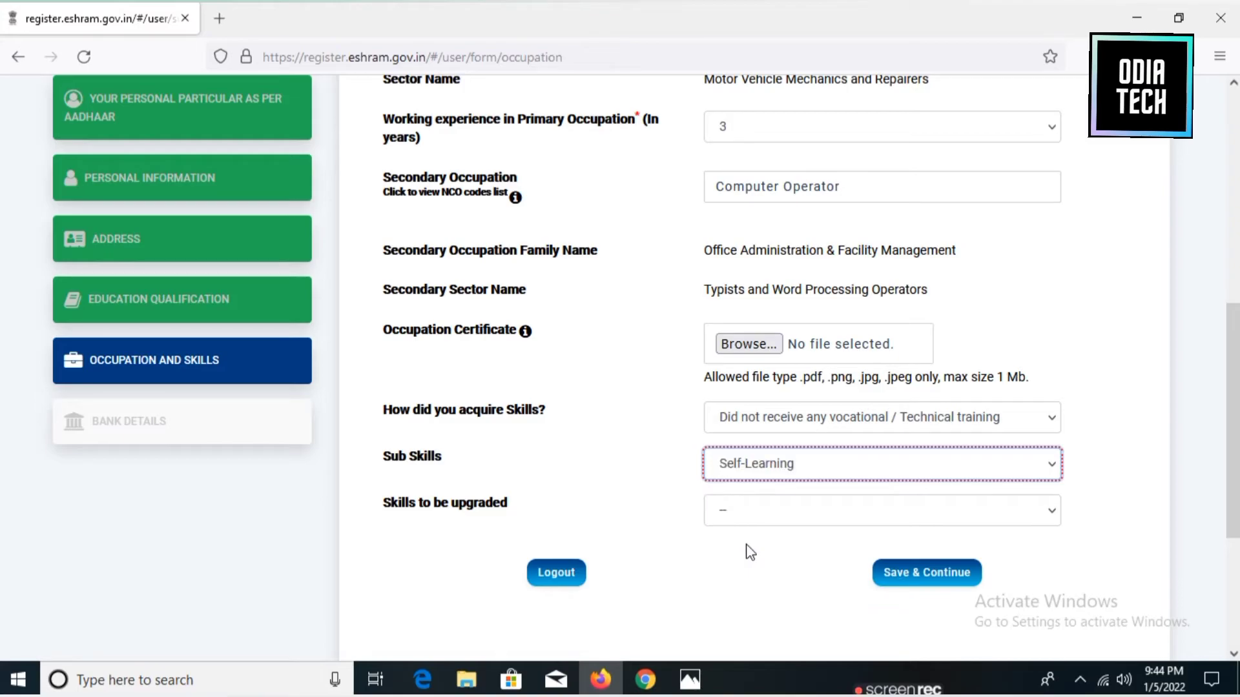
{"action": "left_click", "coordinate": [734, 512]}
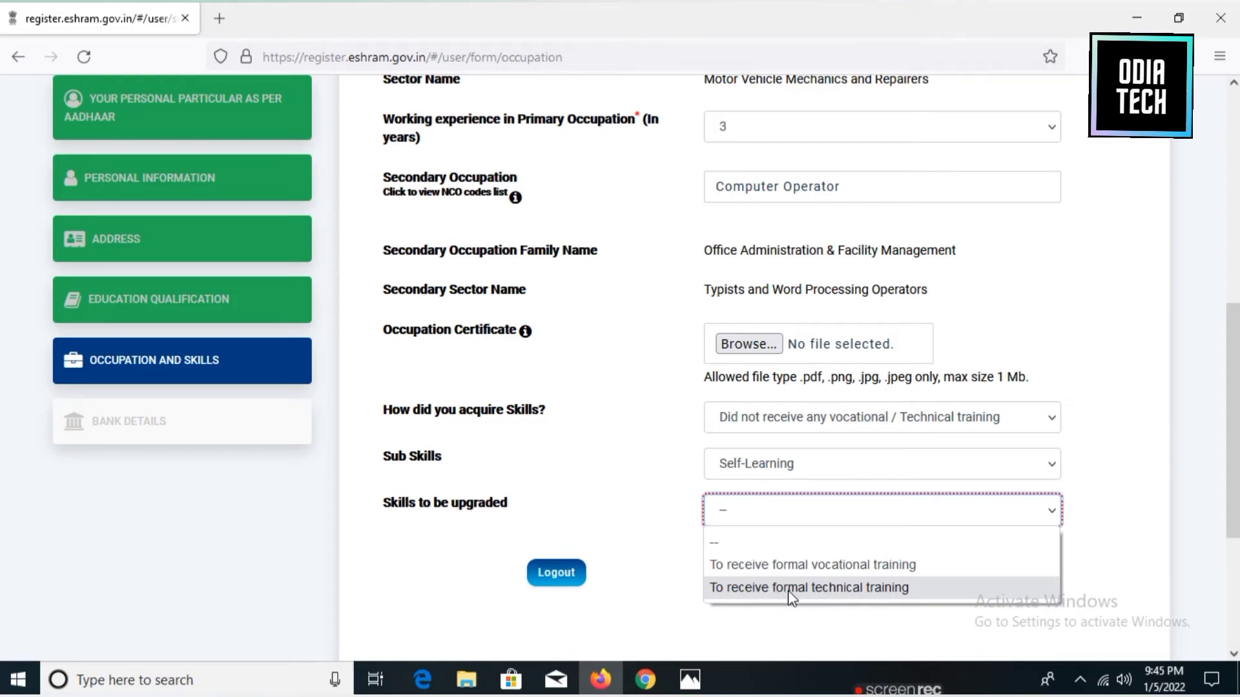
{"action": "left_click", "coordinate": [788, 590]}
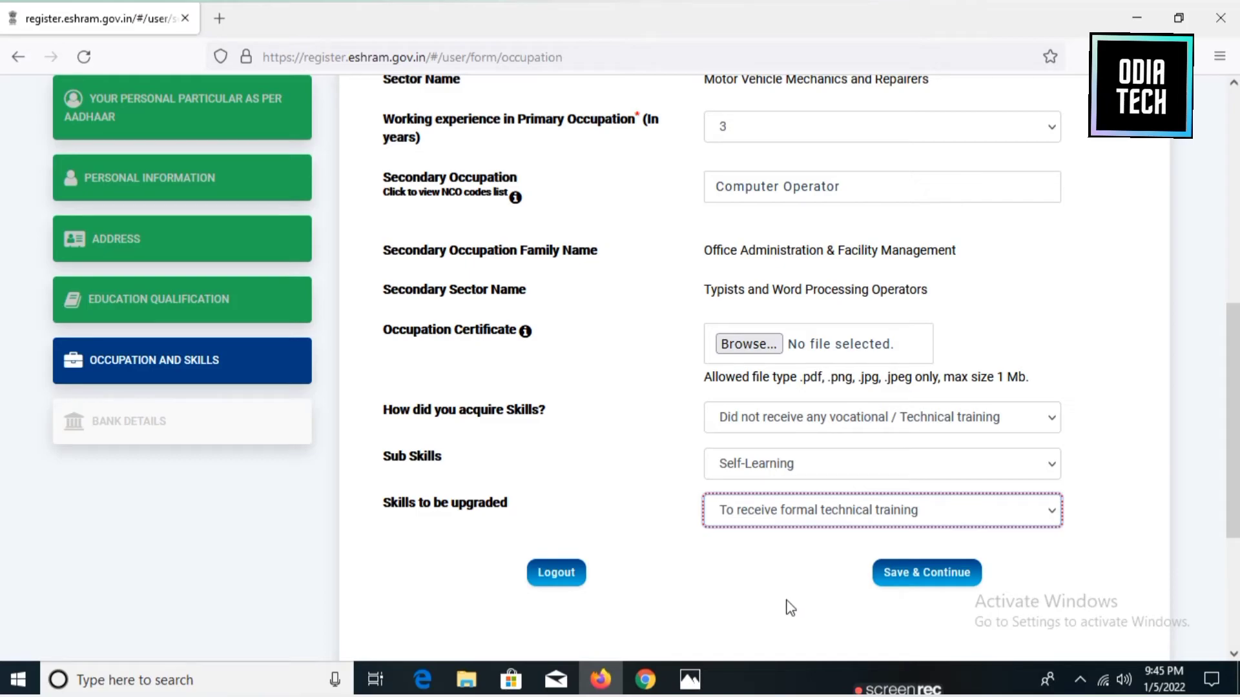
{"action": "left_click", "coordinate": [909, 580]}
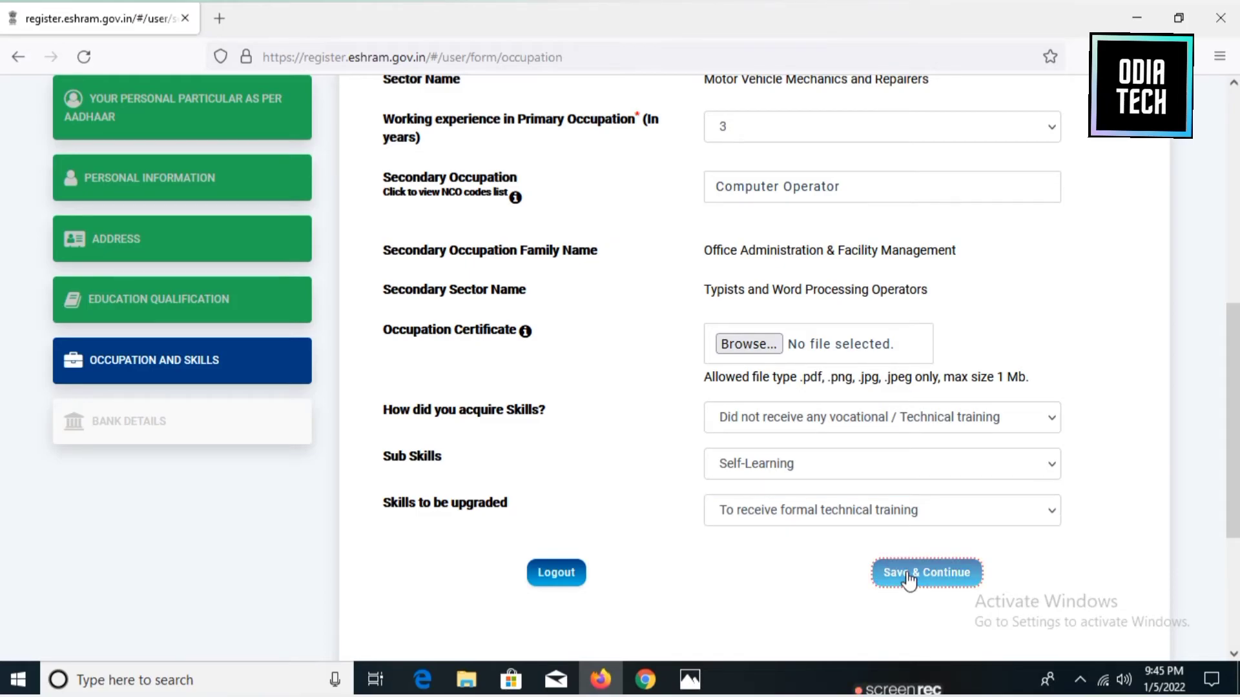
{"action": "left_click", "coordinate": [909, 580]}
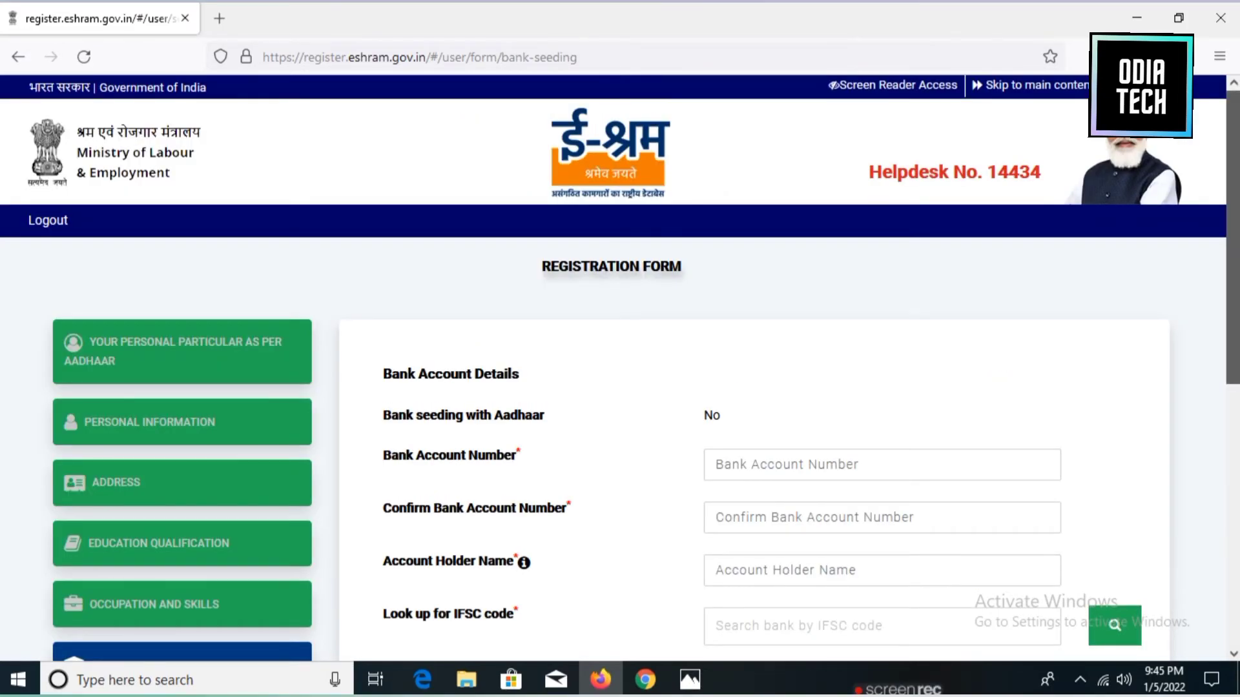
Enter the bank account number and confirm it.
{"action": "scroll", "coordinate": [620, 368], "scroll_direction": "down", "scroll_amount": 2}
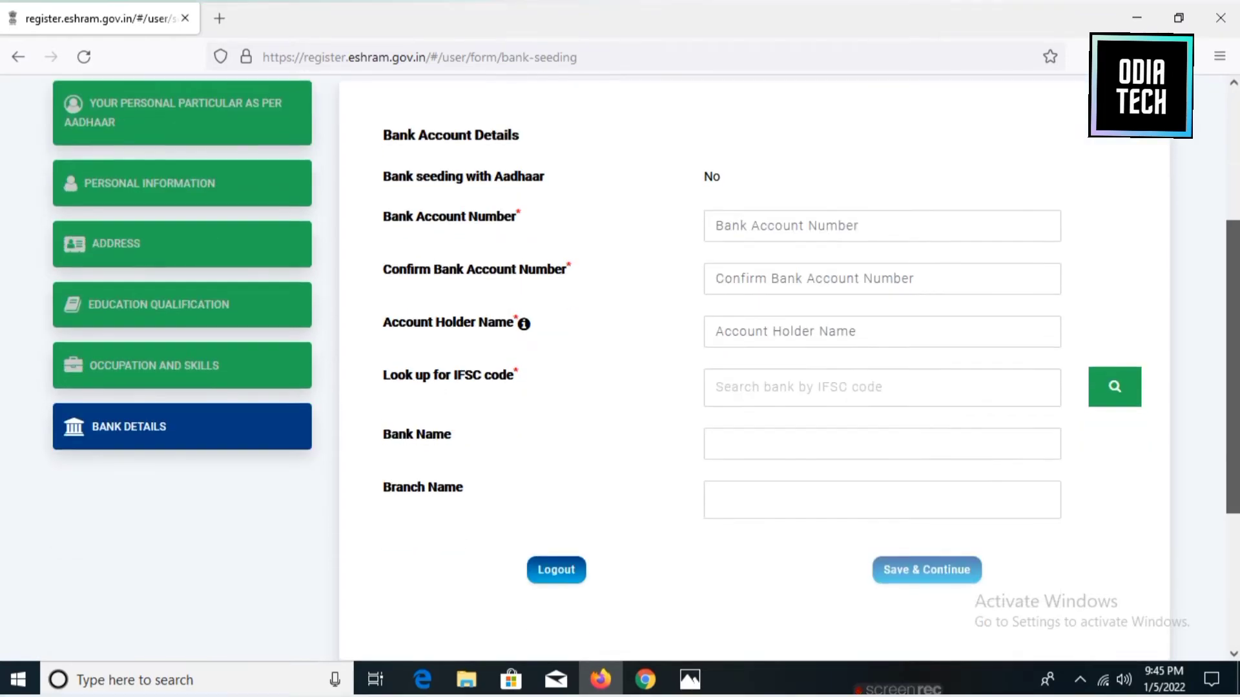
{"action": "scroll", "coordinate": [620, 368], "scroll_direction": "up", "scroll_amount": 2}
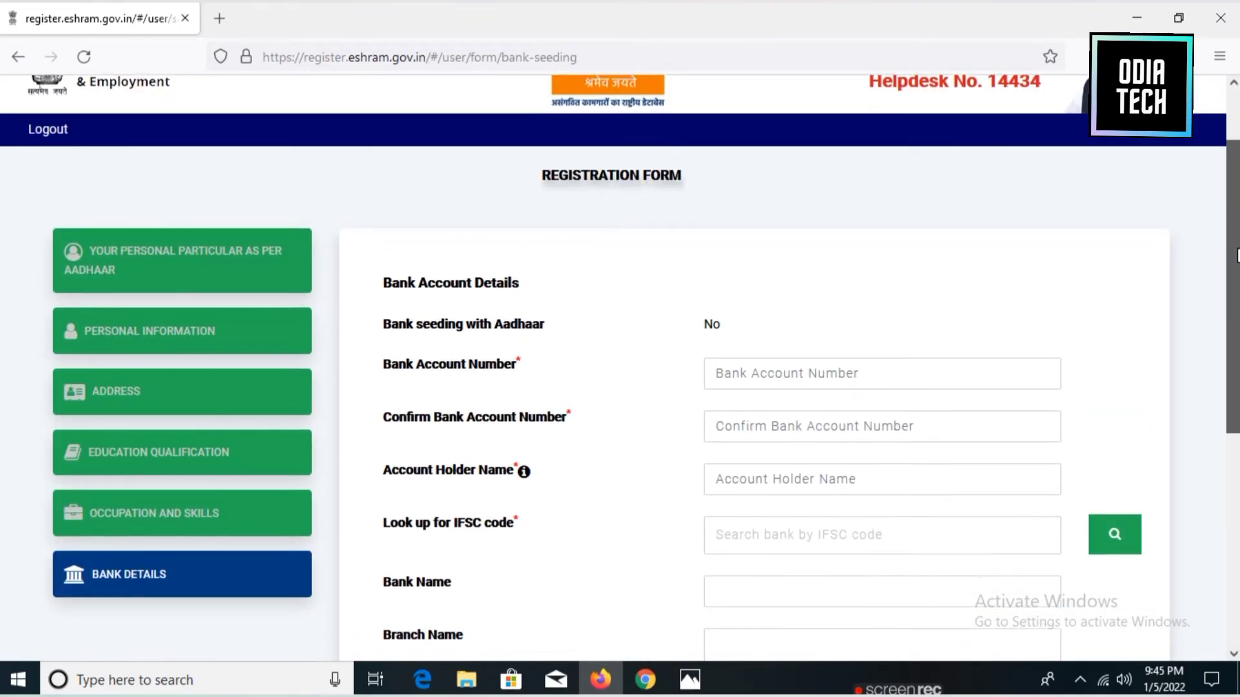
{"action": "scroll", "coordinate": [620, 368], "scroll_direction": "down", "scroll_amount": 1}
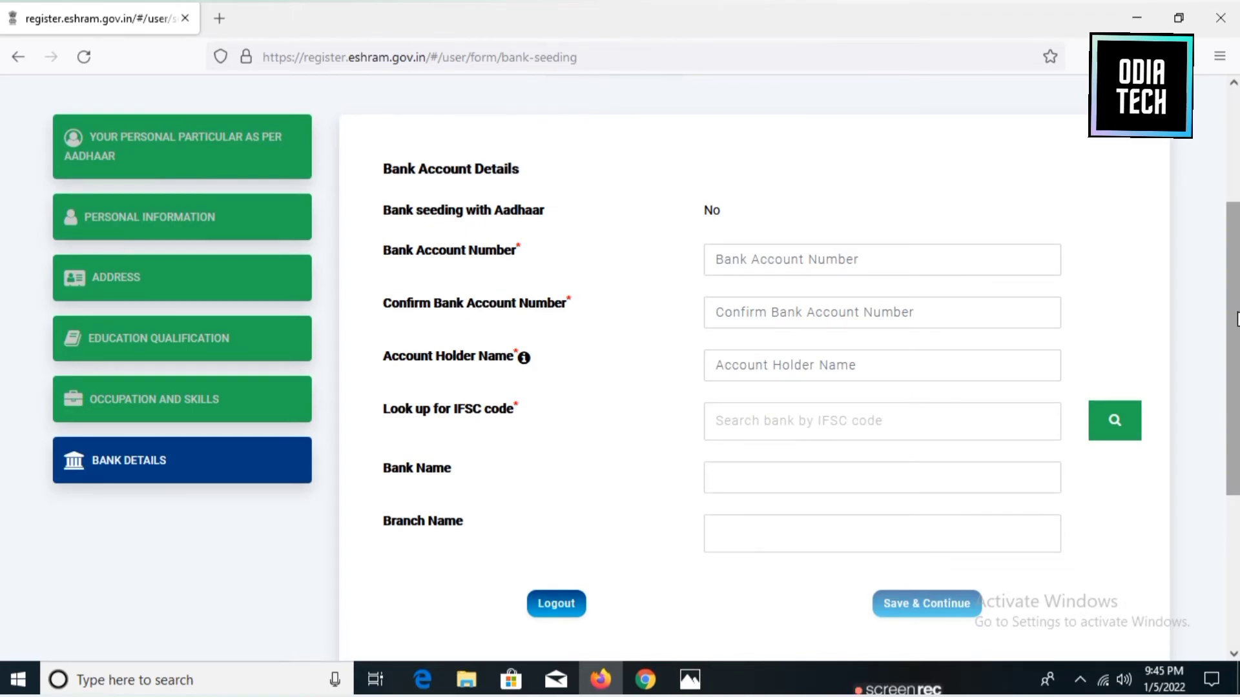
{"action": "left_click", "coordinate": [739, 253]}
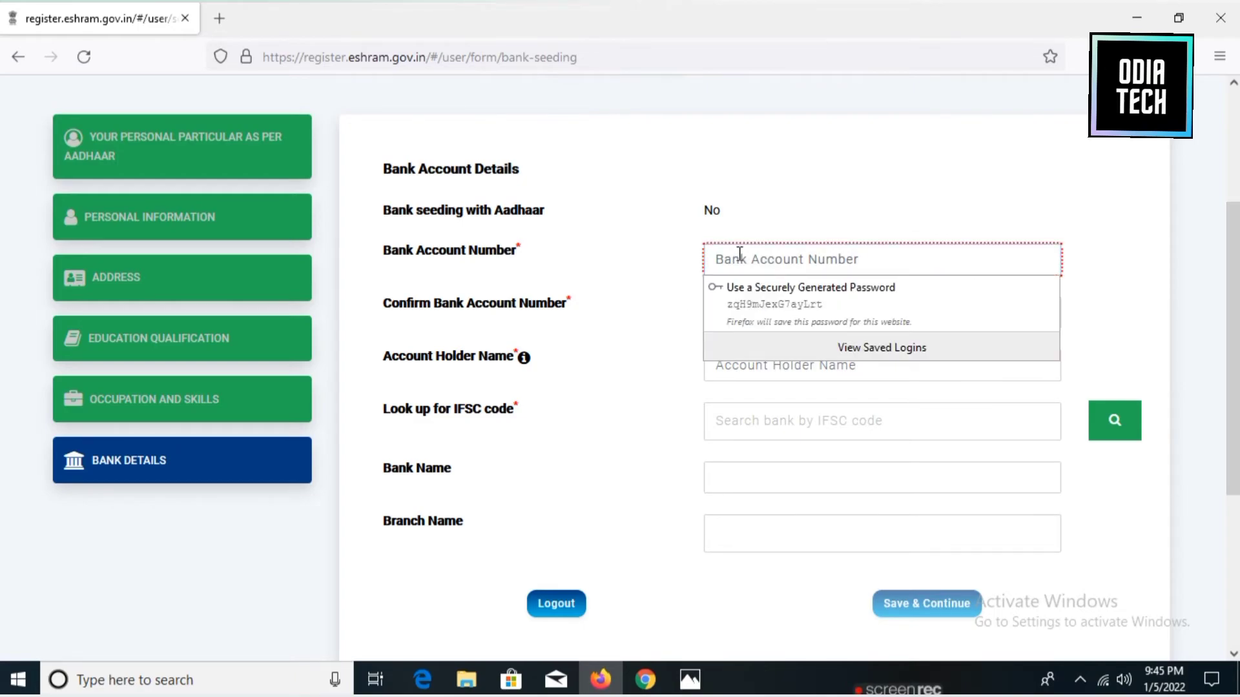
{"action": "type", "text": "1"}
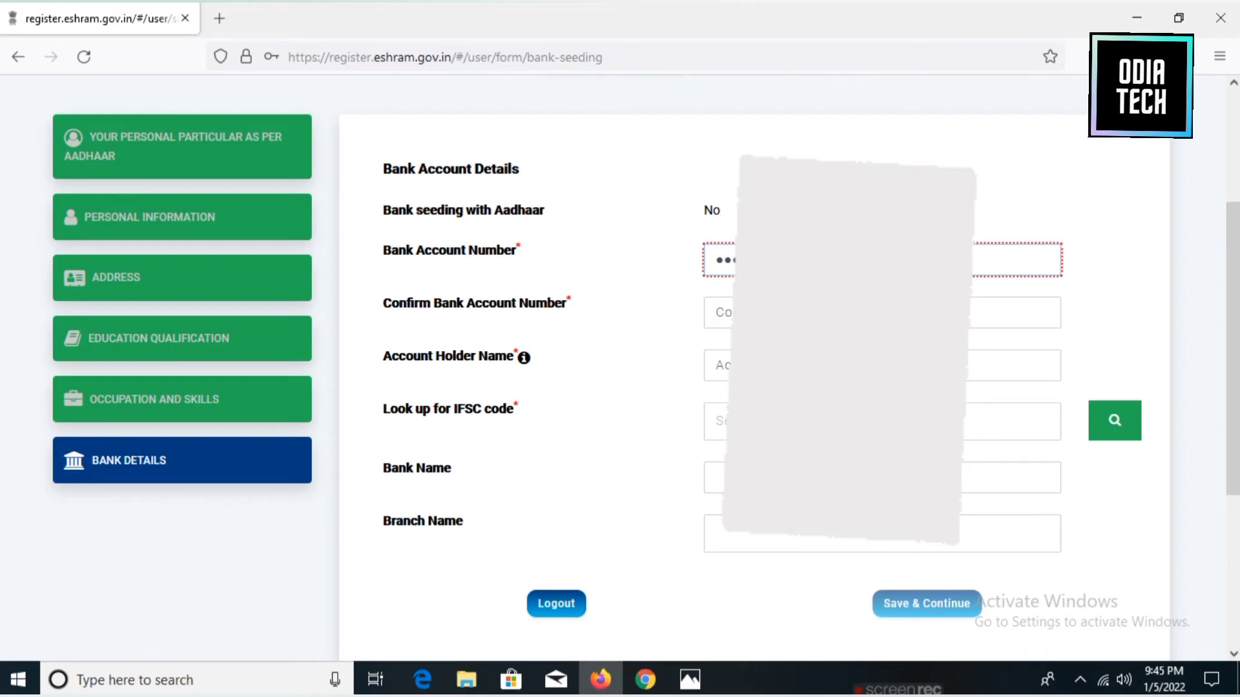
{"action": "left_click", "coordinate": [720, 313]}
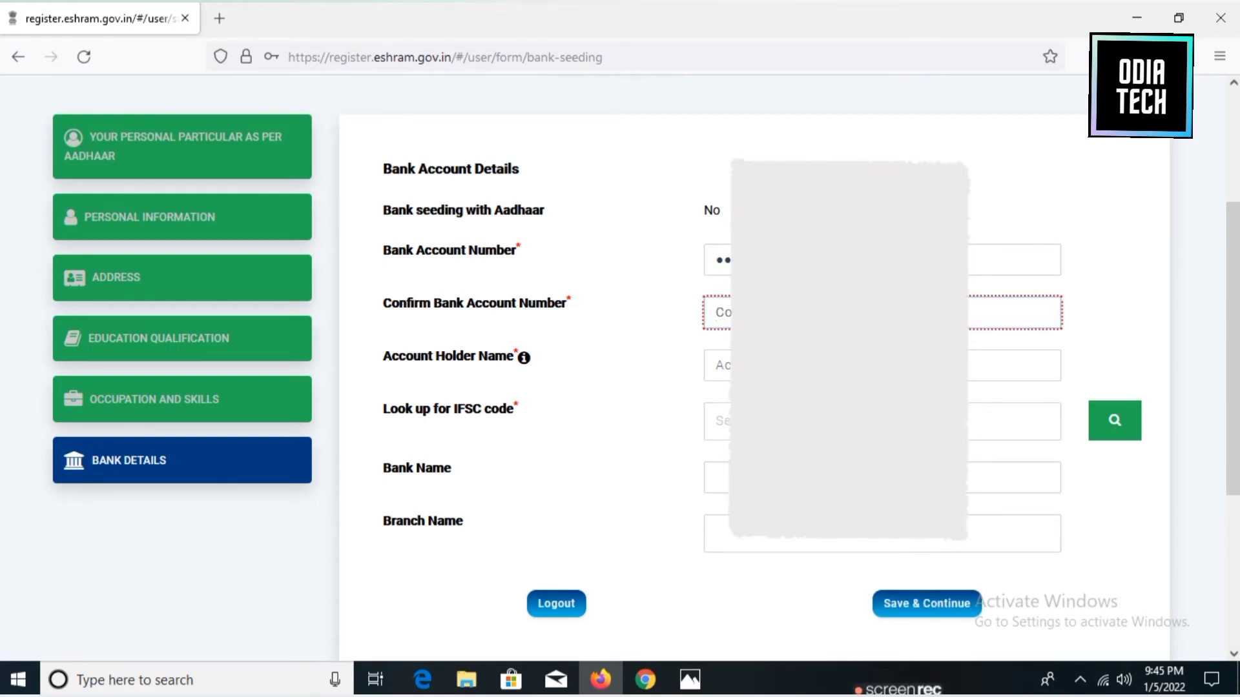
{"action": "type", "text": "6"}
{"action": "key", "text": "Tab"}
Fill in the account holder's name and IFSC code, fetch bank and branch, and save.
{"action": "type", "text": "Ma"}
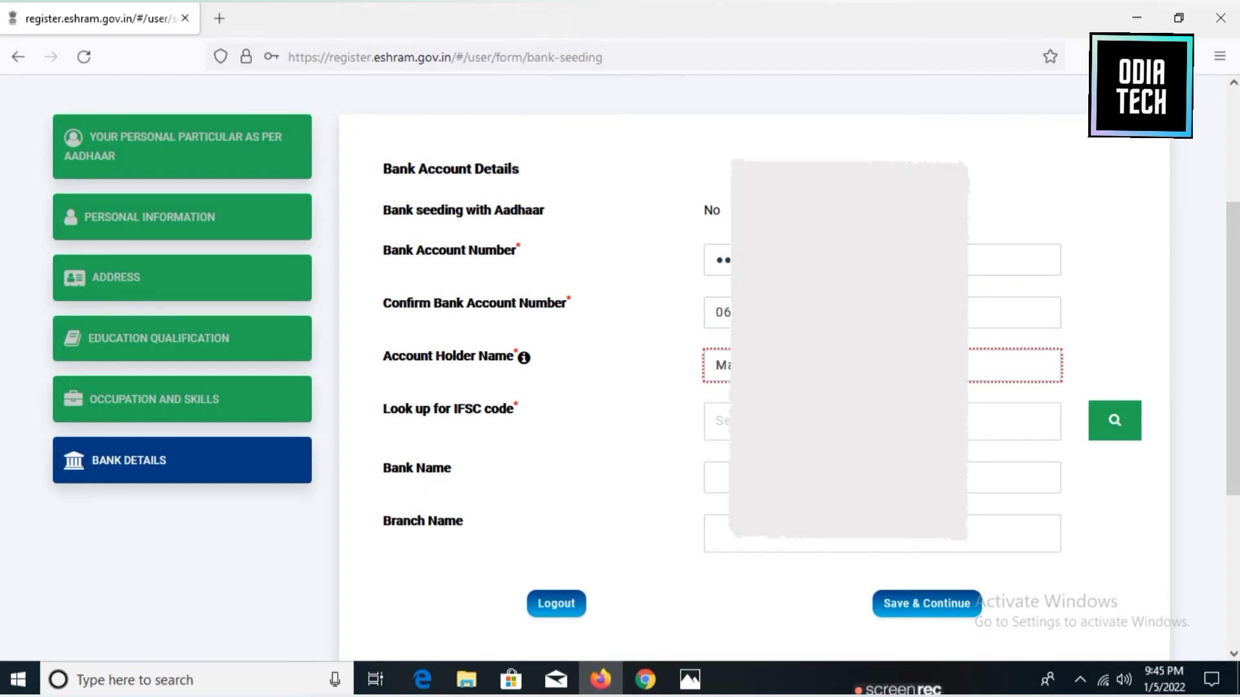
{"action": "key", "text": "Tab"}
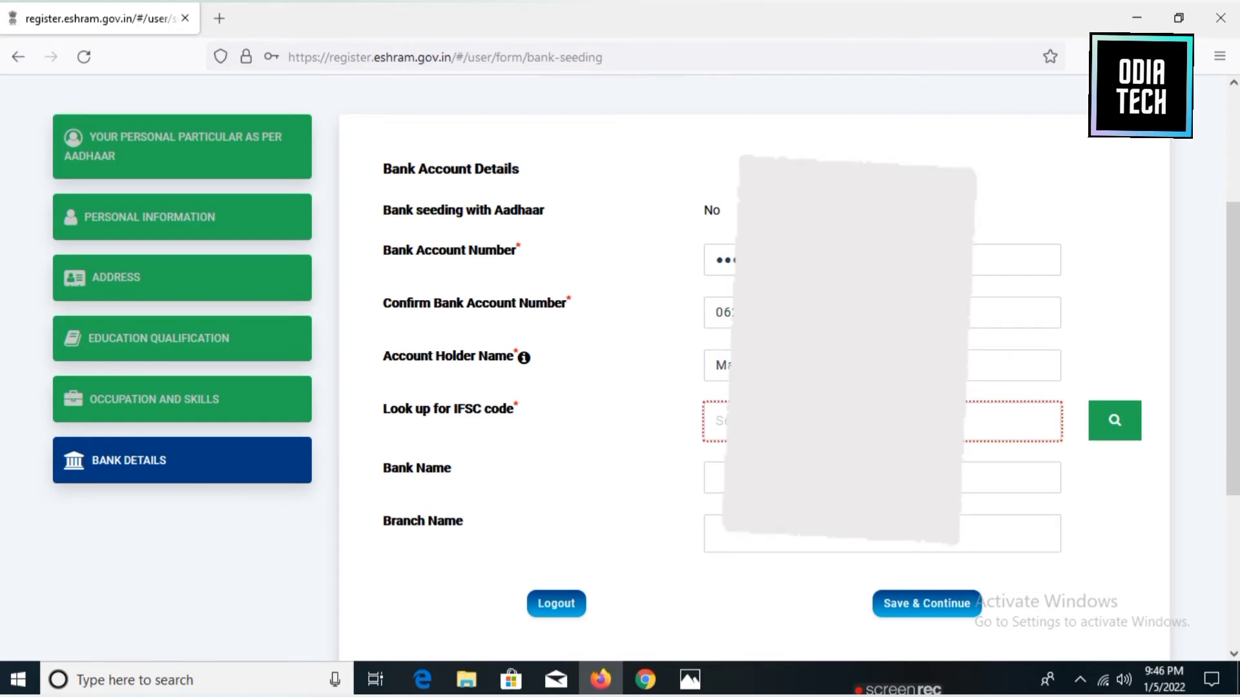
{"action": "type", "text": "IO"}
{"action": "left_click", "coordinate": [1118, 421]}
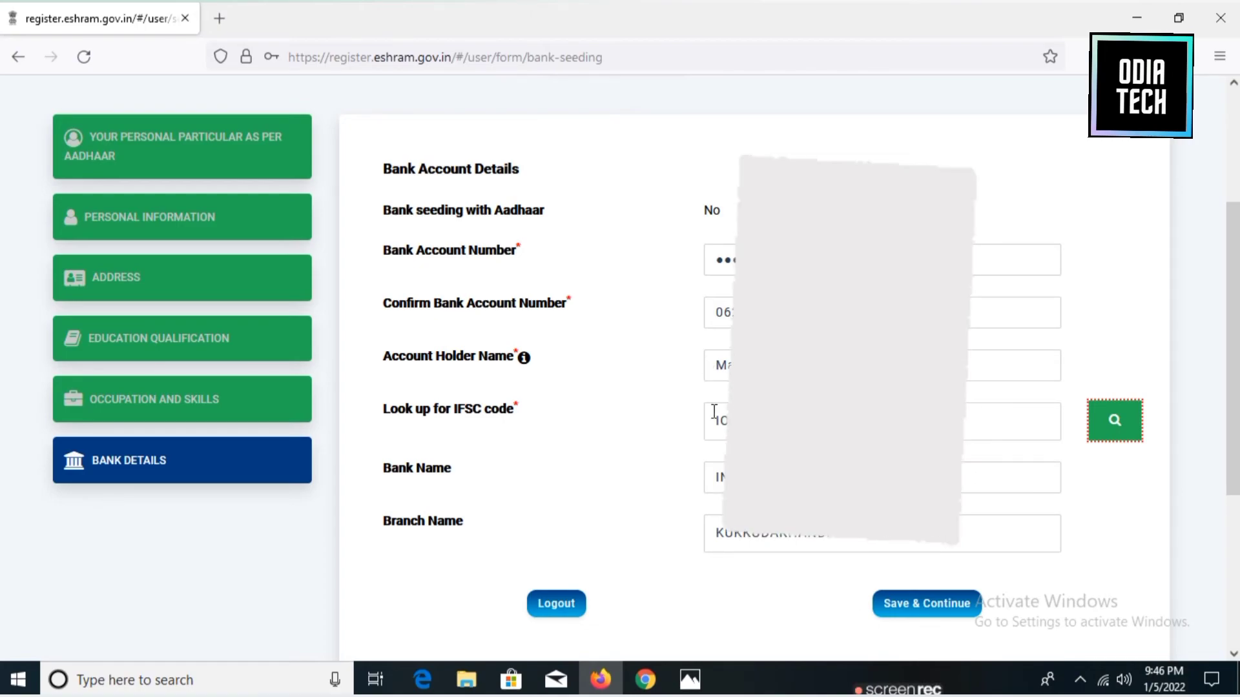
{"action": "left_click", "coordinate": [911, 609]}
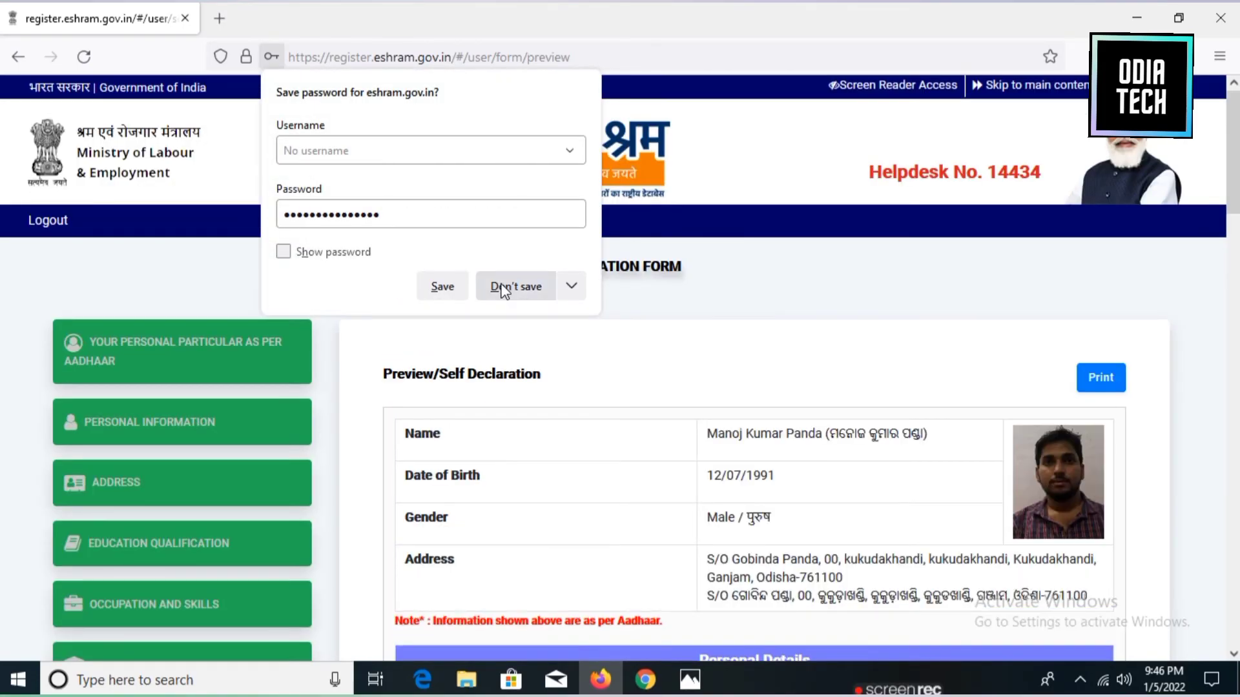
Decline Firefox's password prompt and review the registration preview.
{"action": "left_click", "coordinate": [515, 286]}
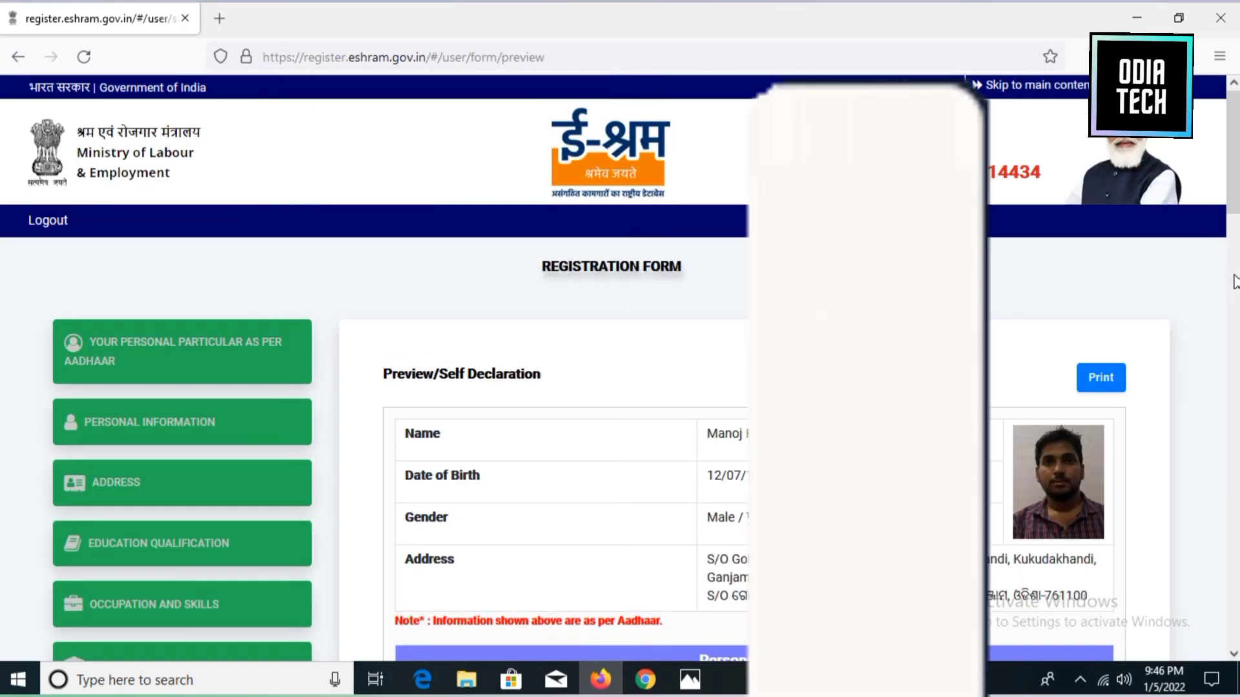
{"action": "scroll", "coordinate": [1232, 285], "scroll_direction": "down", "scroll_amount": 3}
{"action": "scroll", "coordinate": [750, 388], "scroll_direction": "down", "scroll_amount": 6}
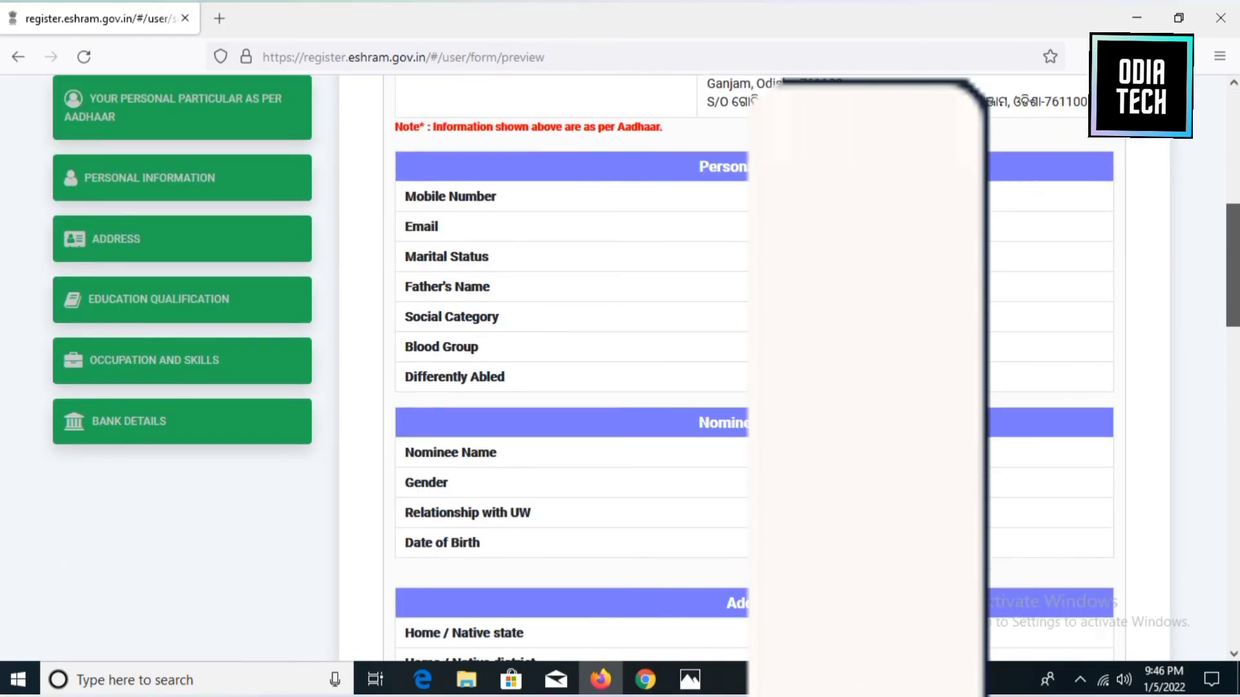
{"action": "scroll", "coordinate": [749, 387], "scroll_direction": "down", "scroll_amount": 6}
{"action": "scroll", "coordinate": [749, 387], "scroll_direction": "down", "scroll_amount": 15}
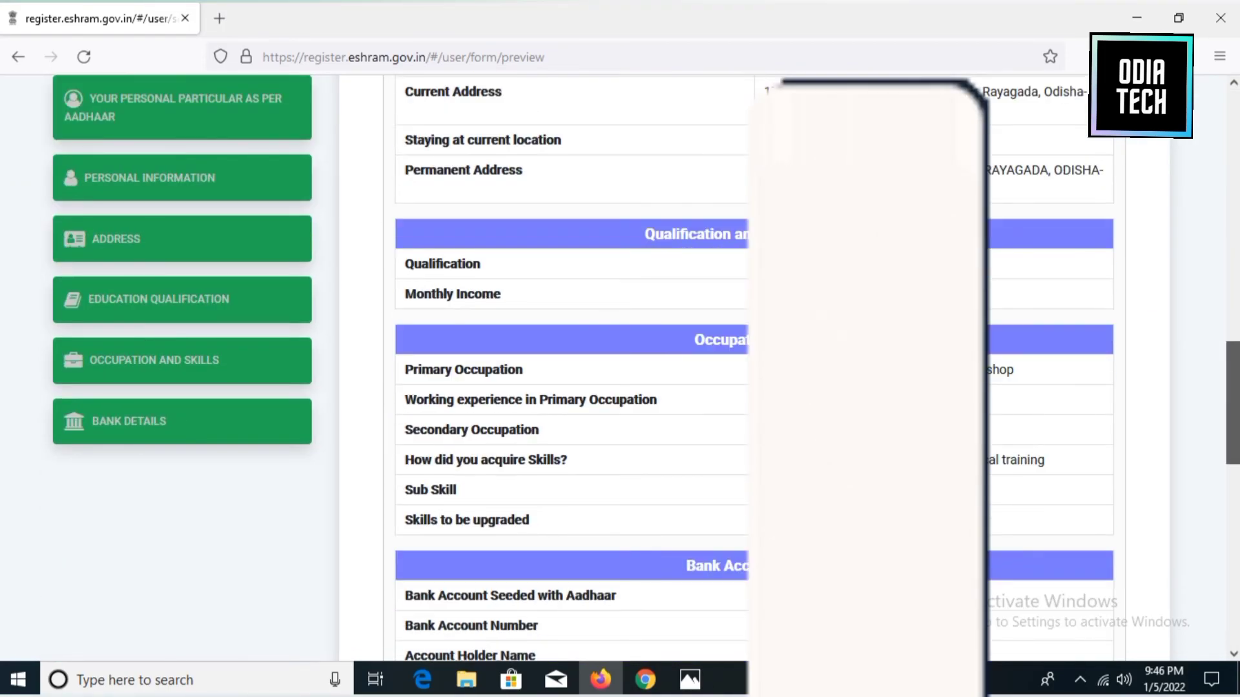
{"action": "scroll", "coordinate": [749, 387], "scroll_direction": "up", "scroll_amount": 20}
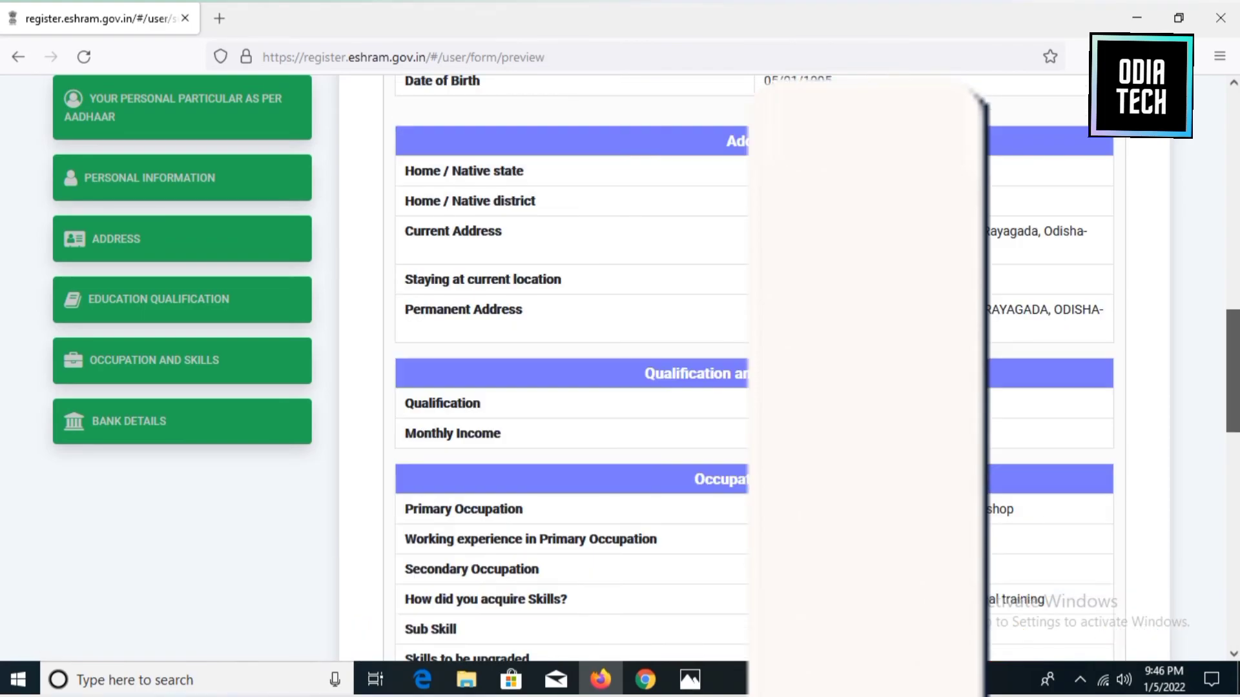
{"action": "scroll", "coordinate": [749, 388], "scroll_direction": "down", "scroll_amount": 6}
{"action": "scroll", "coordinate": [749, 387], "scroll_direction": "down", "scroll_amount": 10}
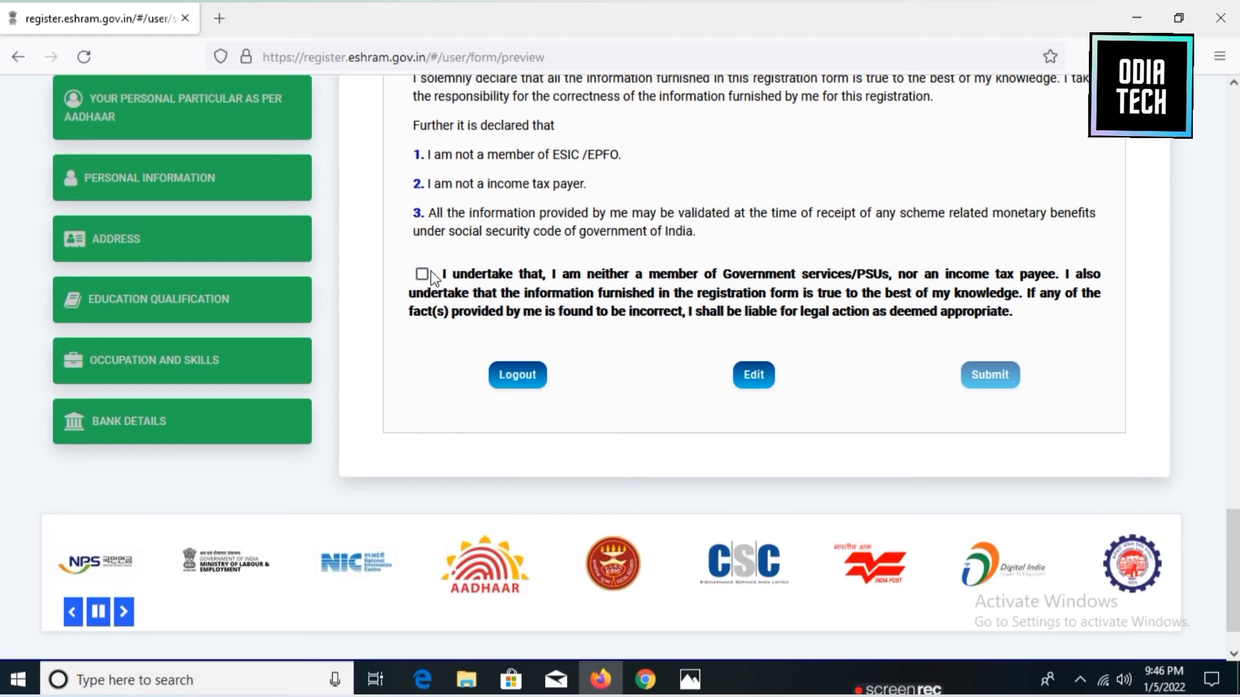
Accept the self-declaration and submit the registration.
{"action": "left_click", "coordinate": [421, 275]}
{"action": "left_click", "coordinate": [975, 379]}
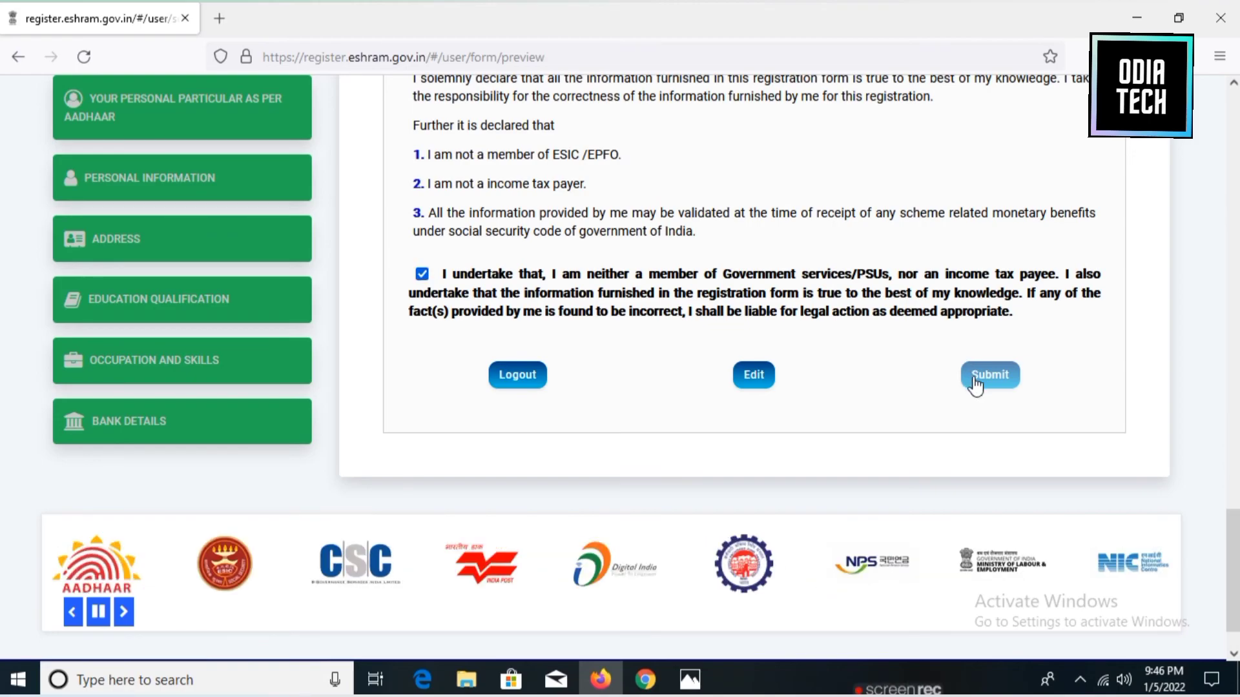
{"action": "scroll", "coordinate": [988, 337], "scroll_direction": "down", "scroll_amount": 1}
{"action": "left_click", "coordinate": [990, 339]}
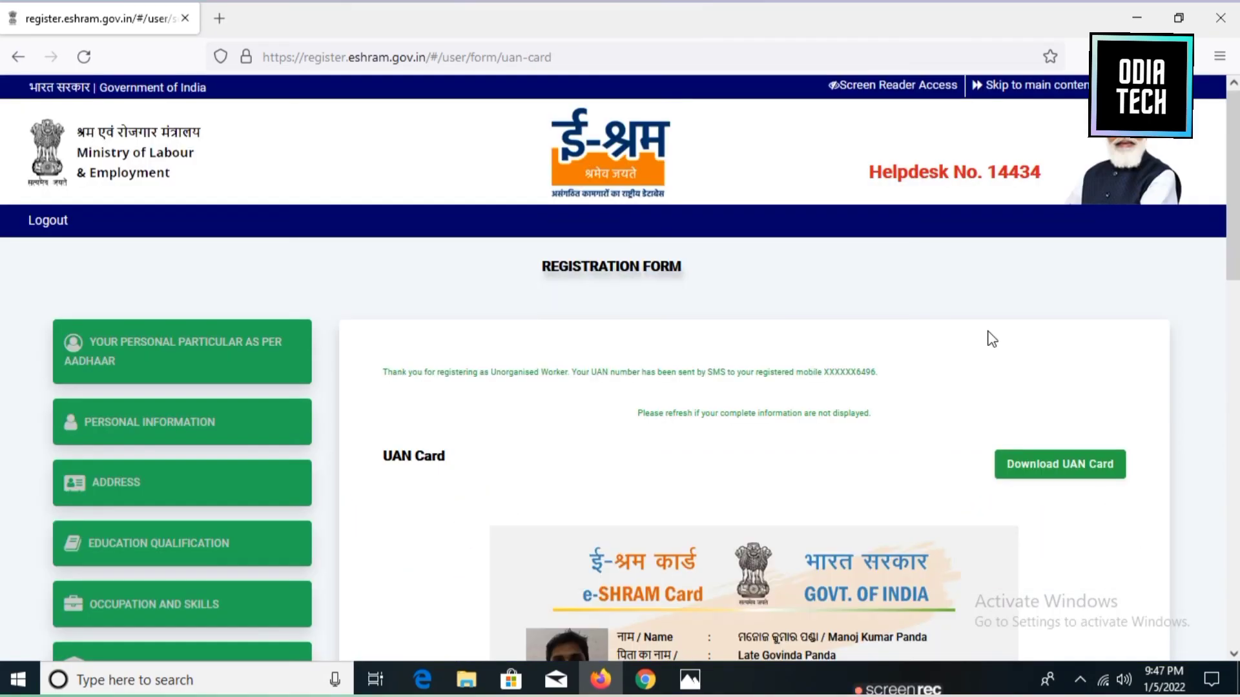
Download the UAN card as uan-card.pdf and look through the opened PDF.
{"action": "scroll", "coordinate": [991, 337], "scroll_direction": "down", "scroll_amount": 1}
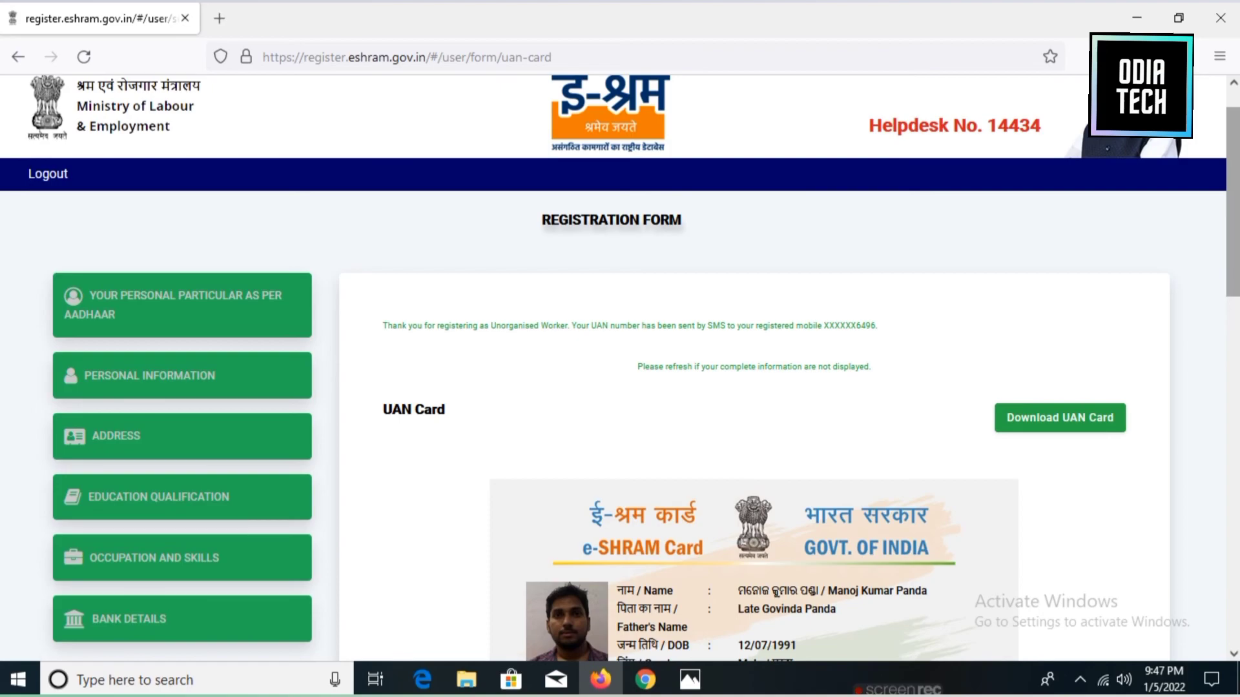
{"action": "scroll", "coordinate": [620, 368], "scroll_direction": "down", "scroll_amount": 2}
{"action": "scroll", "coordinate": [619, 368], "scroll_direction": "down", "scroll_amount": 2}
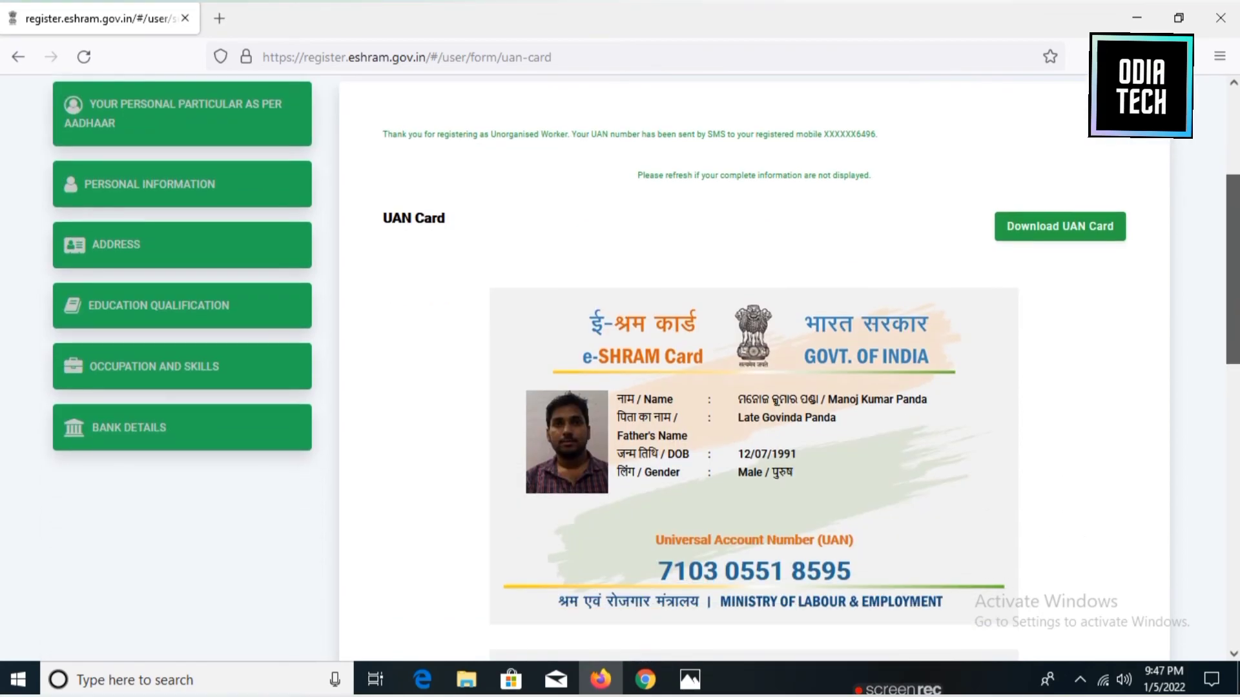
{"action": "scroll", "coordinate": [1065, 291], "scroll_direction": "down", "scroll_amount": 5}
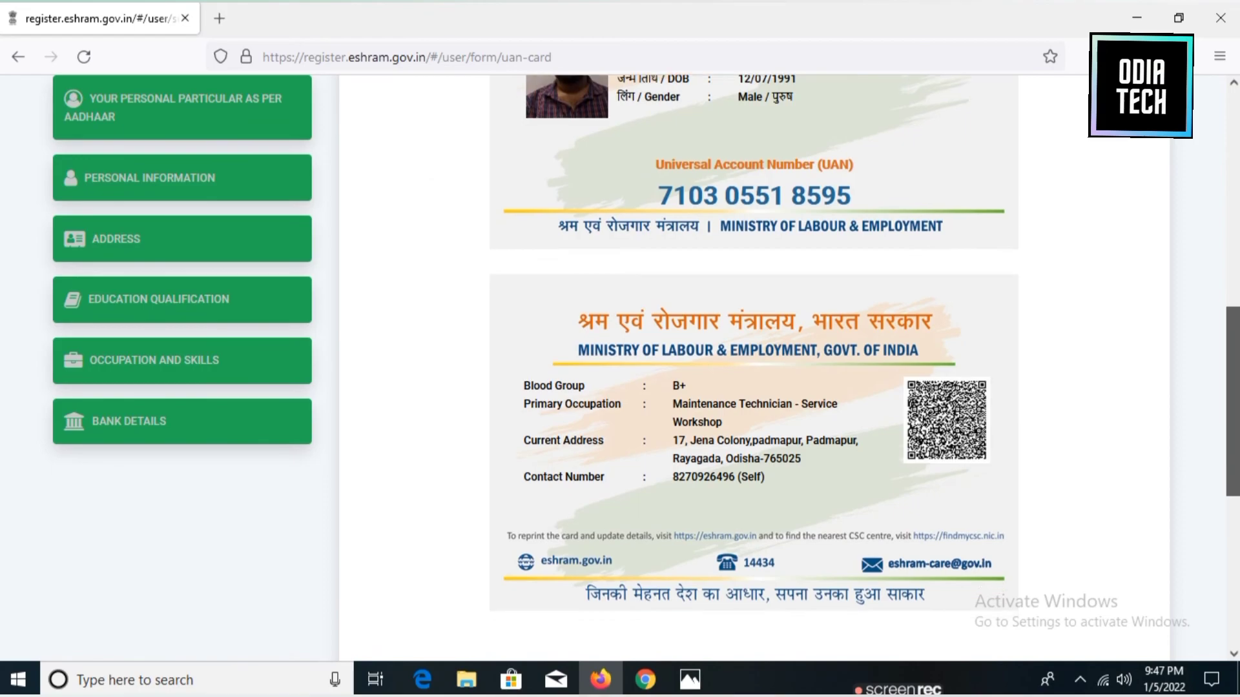
{"action": "scroll", "coordinate": [1066, 291], "scroll_direction": "up", "scroll_amount": 7}
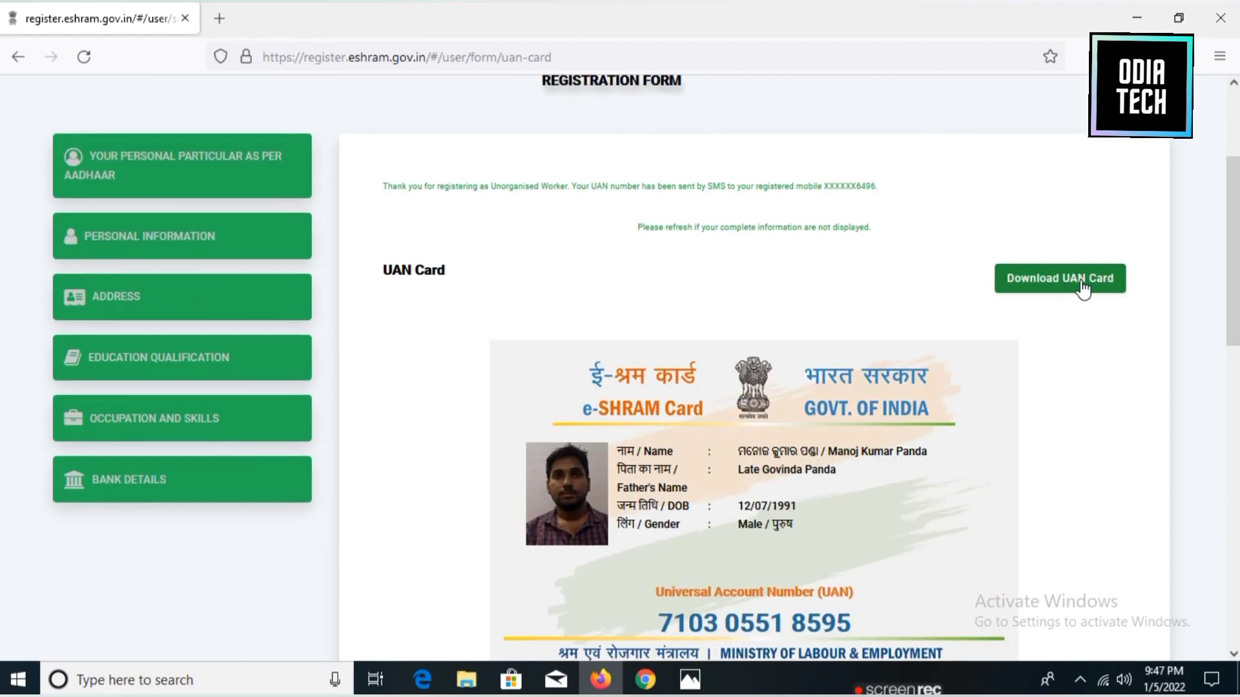
{"action": "left_click", "coordinate": [1089, 289]}
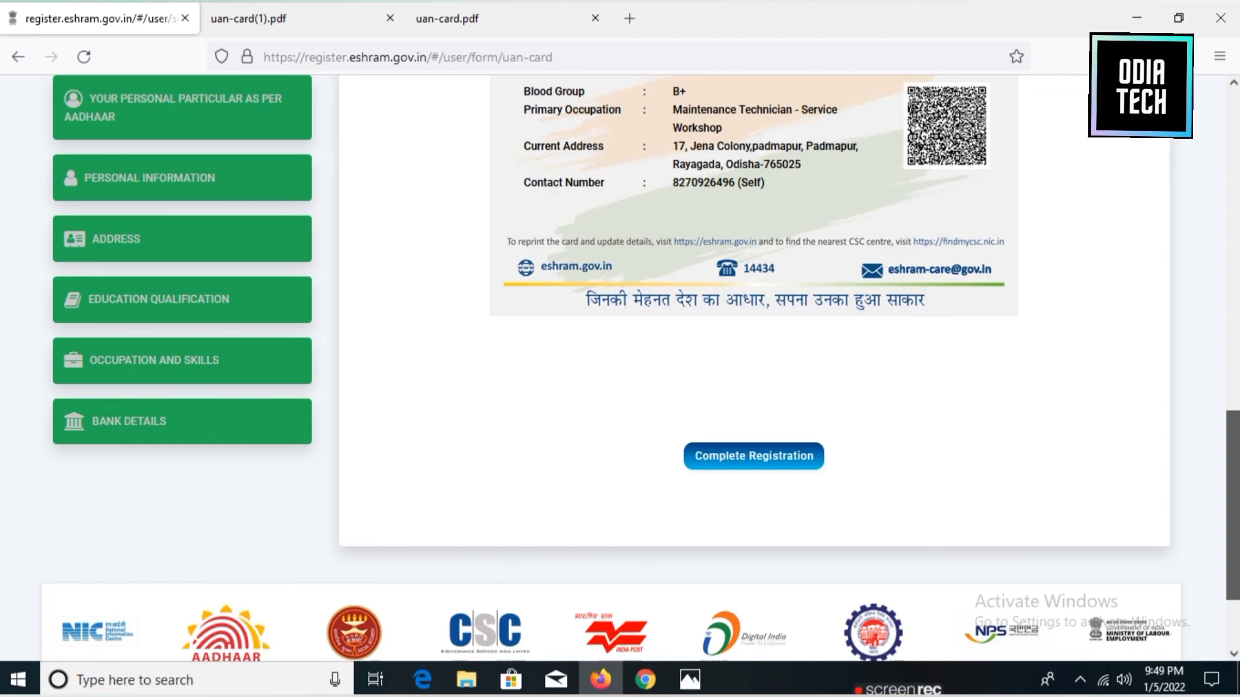
{"action": "scroll", "coordinate": [620, 323], "scroll_direction": "down", "scroll_amount": 2}
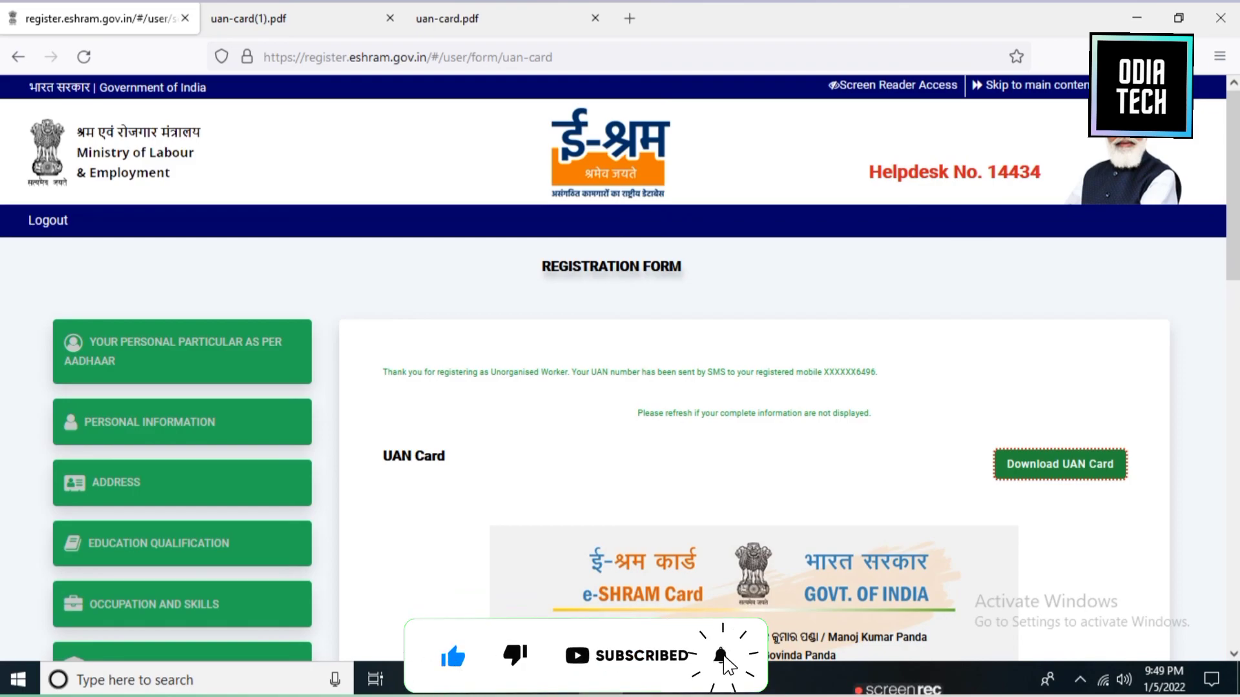
{"action": "scroll", "coordinate": [749, 452], "scroll_direction": "down", "scroll_amount": 8}
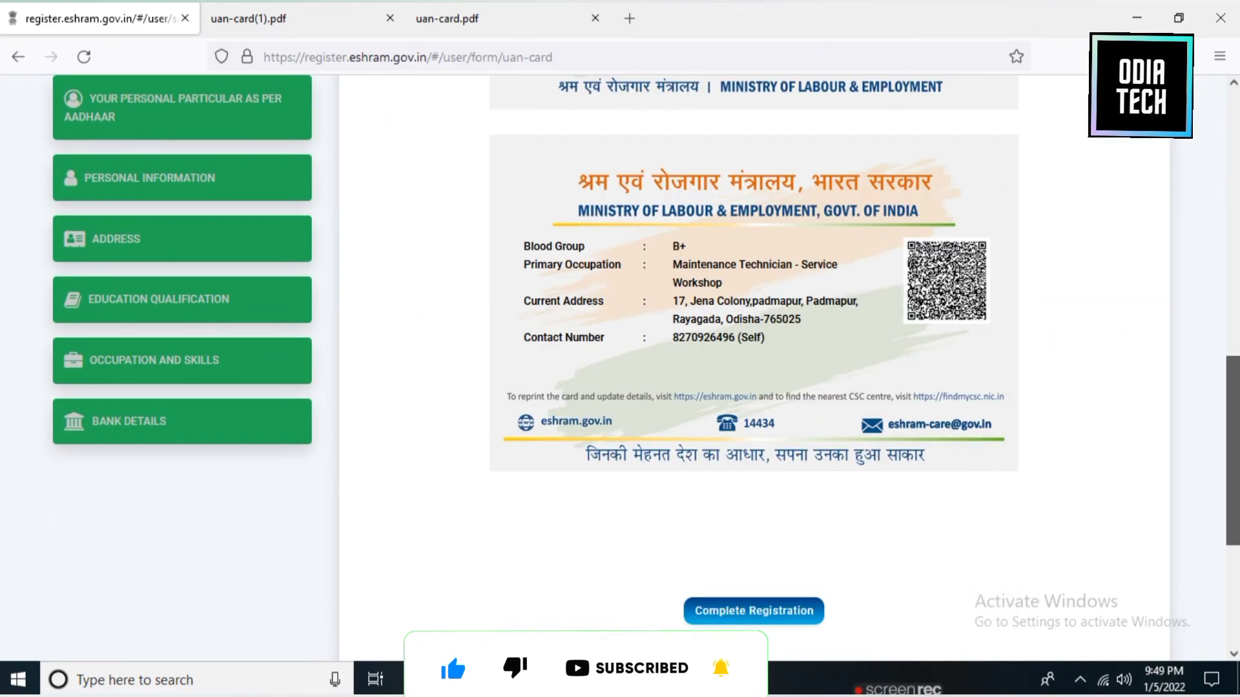